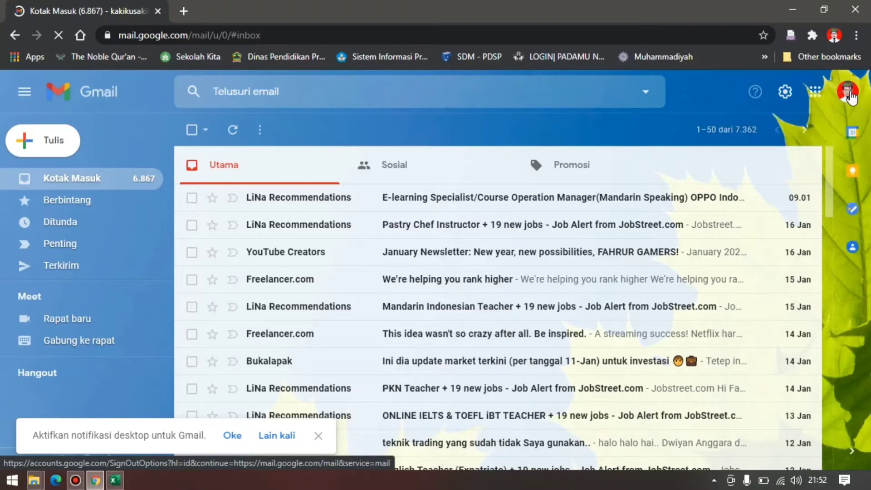
Sign out of all Google accounts in Gmail, continue past the sync notice, and choose to use another account
{"action": "left_click", "coordinate": [849, 93]}
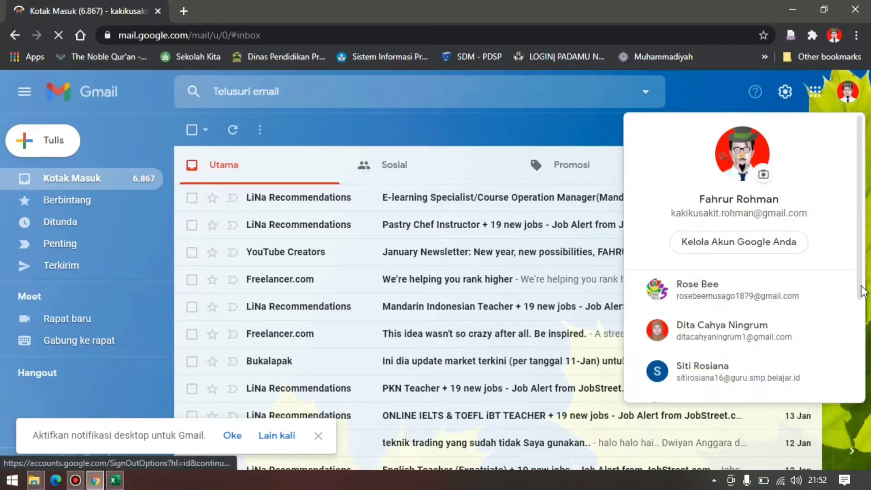
{"action": "scroll", "coordinate": [862, 291], "scroll_direction": "down", "scroll_amount": 4}
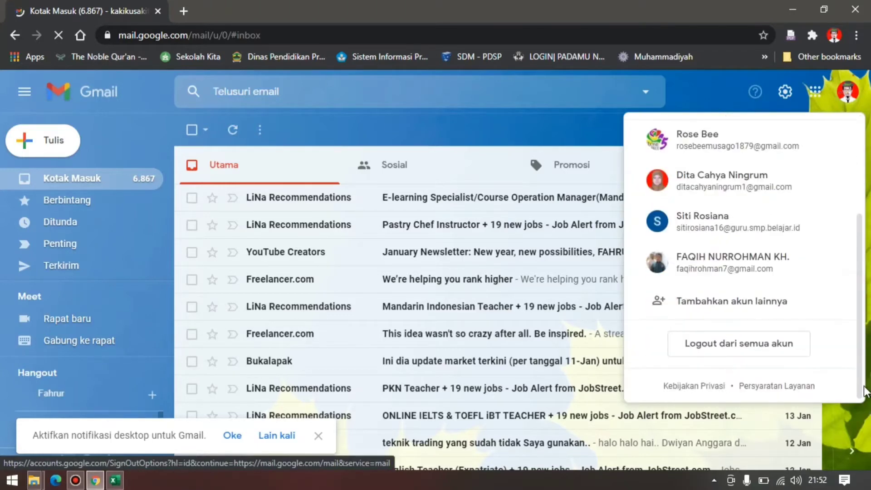
{"action": "scroll", "coordinate": [866, 389], "scroll_direction": "up", "scroll_amount": 1}
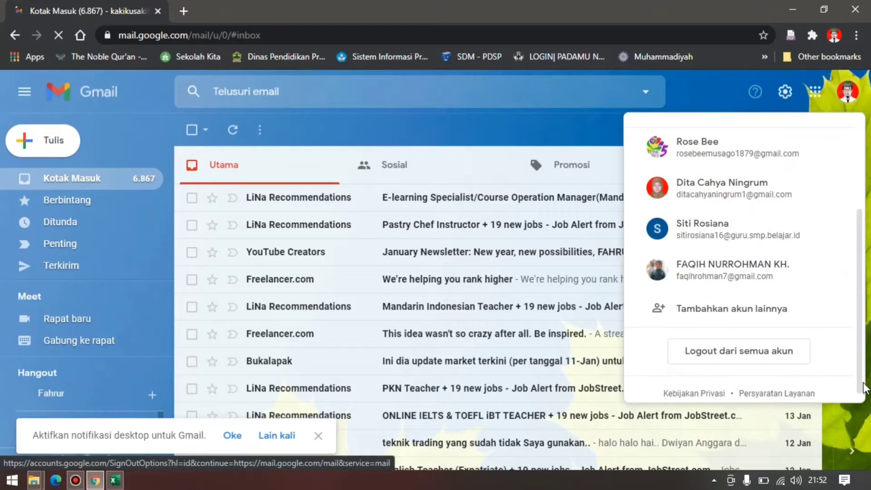
{"action": "left_click", "coordinate": [744, 353]}
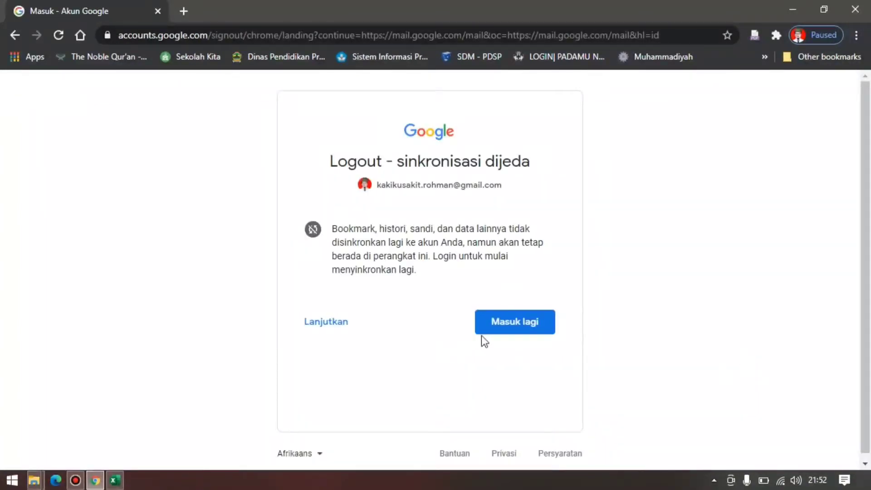
{"action": "left_click", "coordinate": [313, 323]}
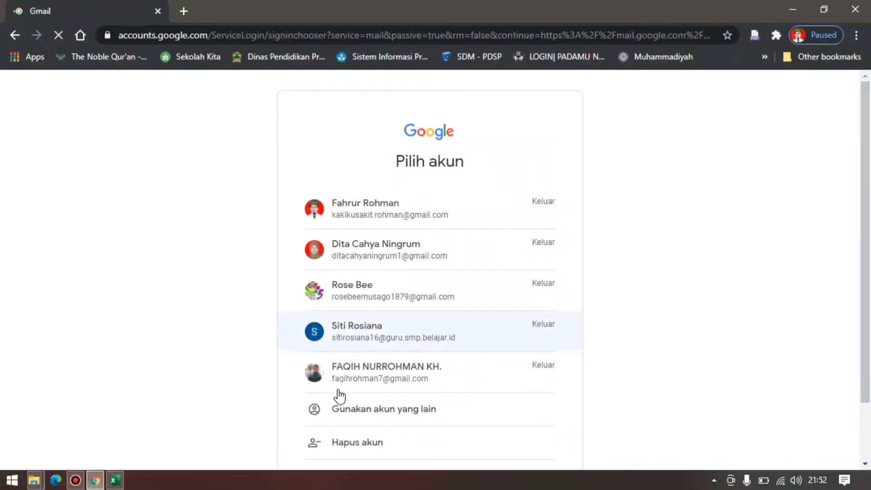
{"action": "left_click", "coordinate": [361, 408]}
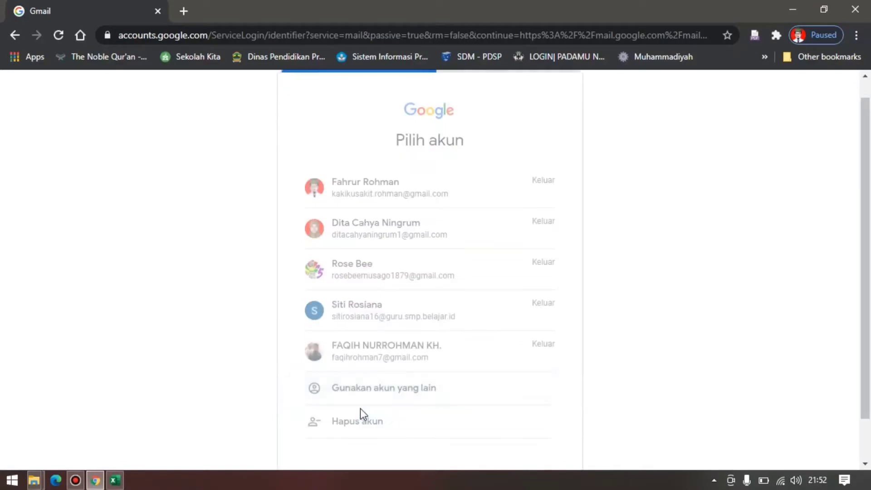
Switch to the data_akun_ptk workbook in Excel and select cell A28, which holds the teacher's account details
{"action": "left_click", "coordinate": [115, 481]}
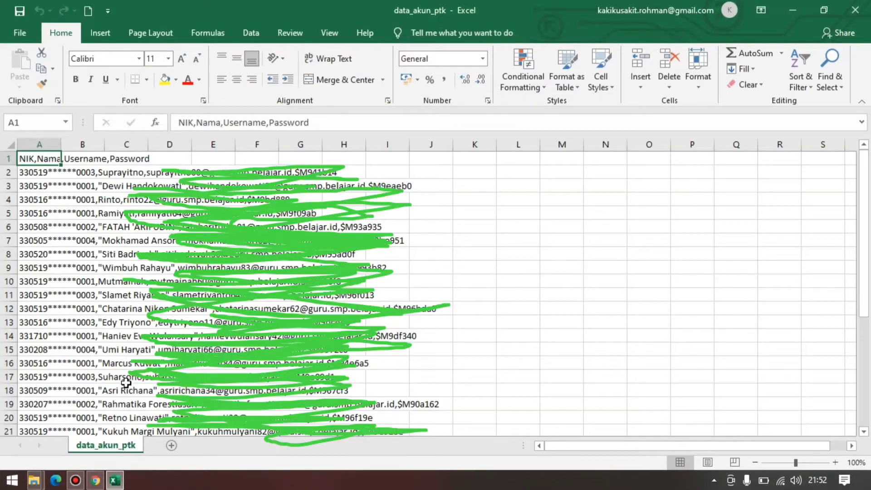
{"action": "left_click", "coordinate": [126, 380]}
{"action": "key", "text": "Down"}
{"action": "key", "text": "Down"}
{"action": "key", "text": "Down"}
{"action": "key", "text": "Down"}
{"action": "key", "text": "Down"}
{"action": "key", "text": "Down"}
{"action": "key", "text": "Down"}
{"action": "key", "text": "Down"}
{"action": "key", "text": "Down"}
{"action": "key", "text": "Down"}
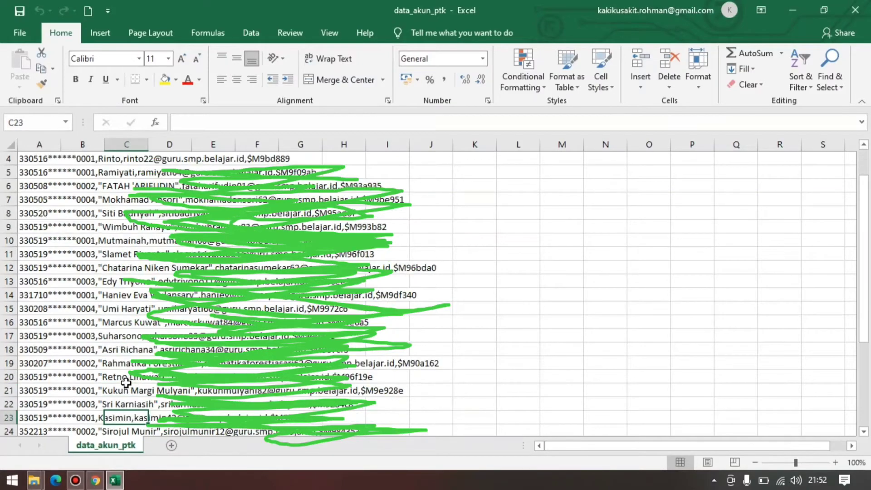
{"action": "key", "text": "Down"}
{"action": "key", "text": "Down"}
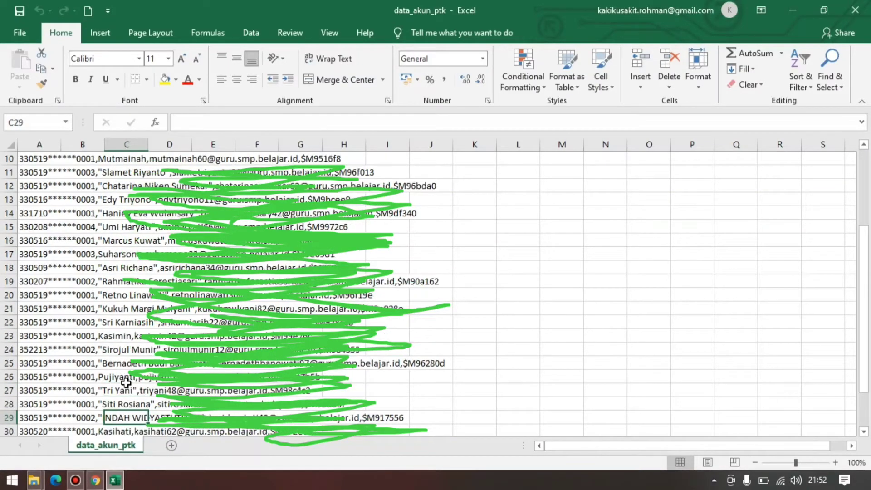
{"action": "key", "text": "Up"}
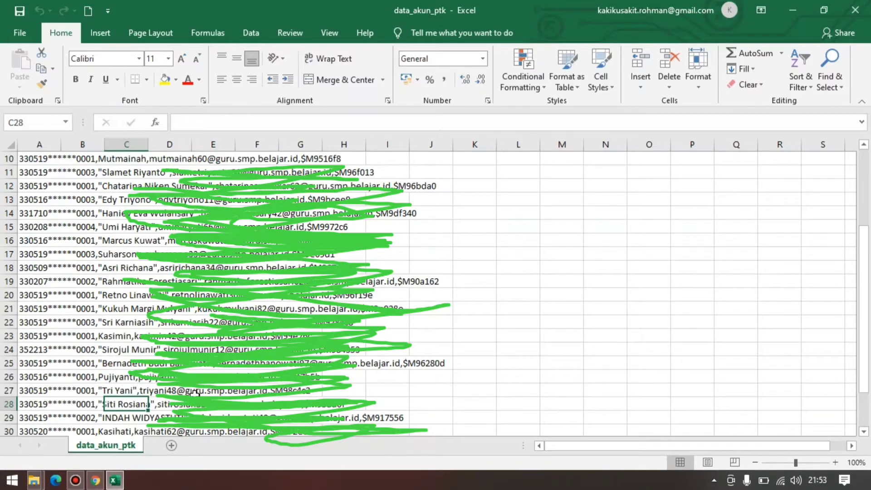
{"action": "key", "text": "Left"}
{"action": "key", "text": "Left"}
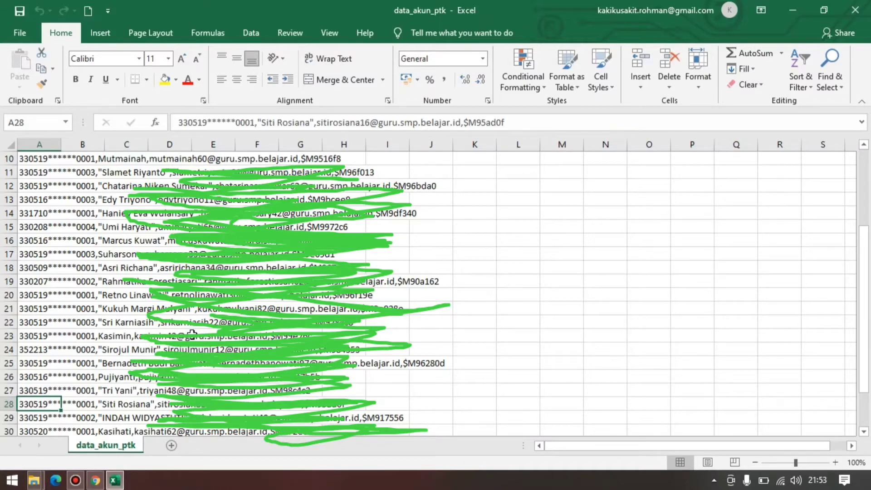
Copy only the belajar.id username from the contents of cell A28
{"action": "left_click", "coordinate": [320, 122]}
{"action": "left_click_drag", "start_coordinate": [317, 122], "coordinate": [462, 123]}
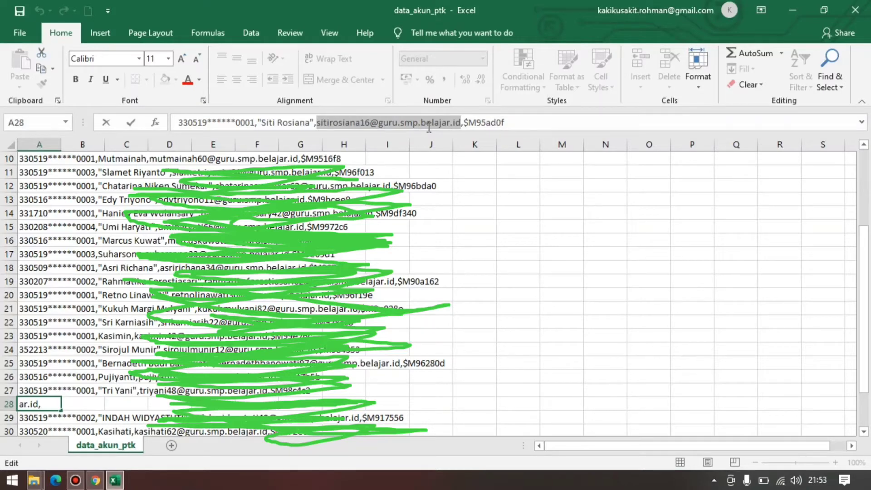
{"action": "right_click", "coordinate": [428, 128]}
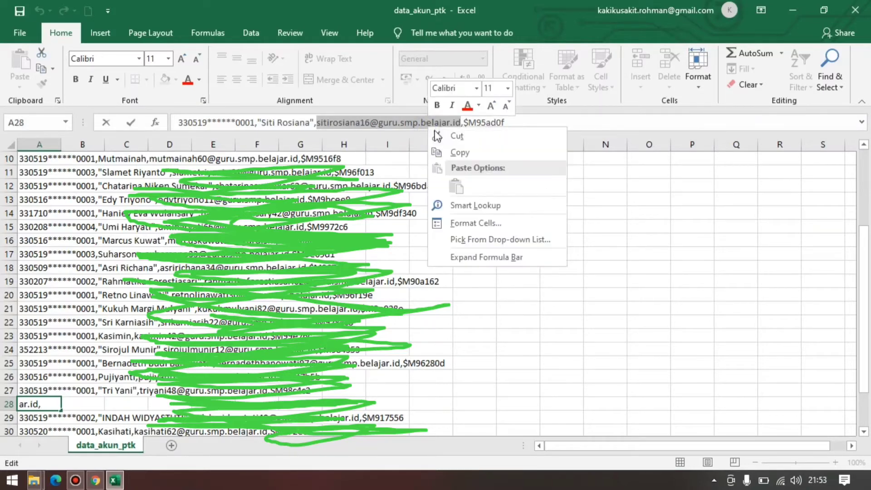
{"action": "left_click", "coordinate": [460, 153]}
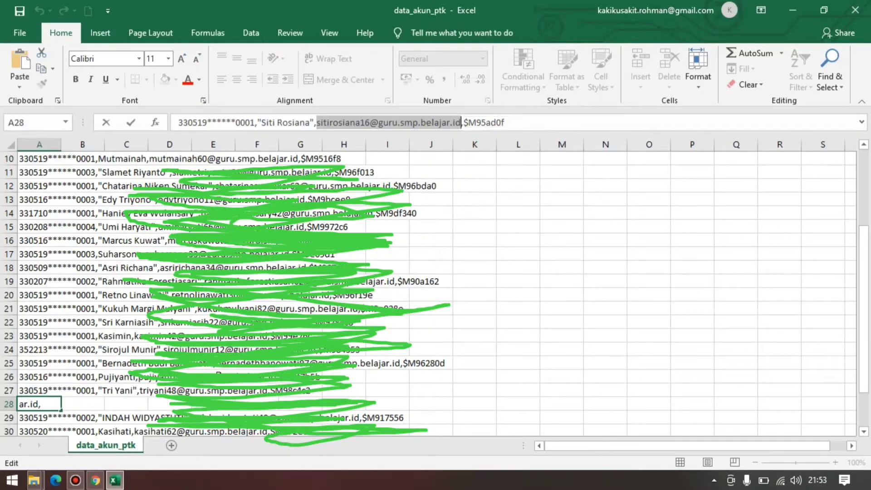
Switch back to the Google login page in Chrome, paste the account's e-mail address, and continue to the password page
{"action": "left_click", "coordinate": [95, 481]}
{"action": "left_click", "coordinate": [365, 240]}
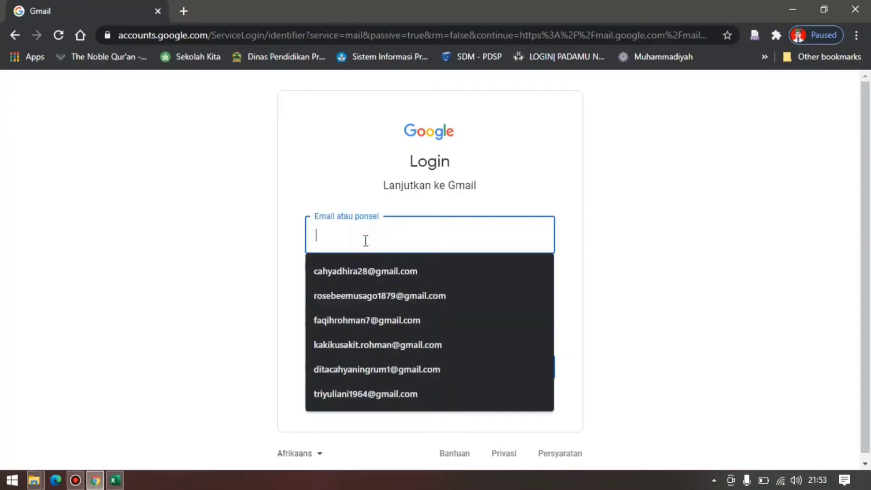
{"action": "right_click", "coordinate": [365, 241]}
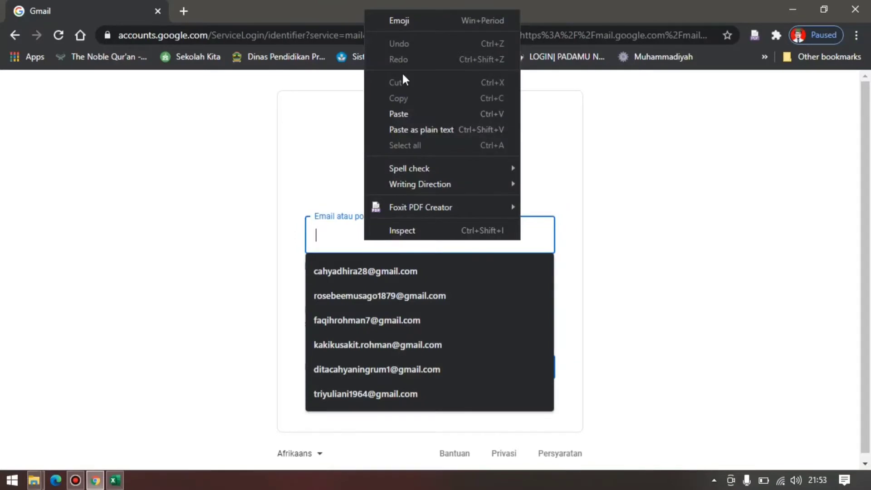
{"action": "left_click", "coordinate": [401, 114]}
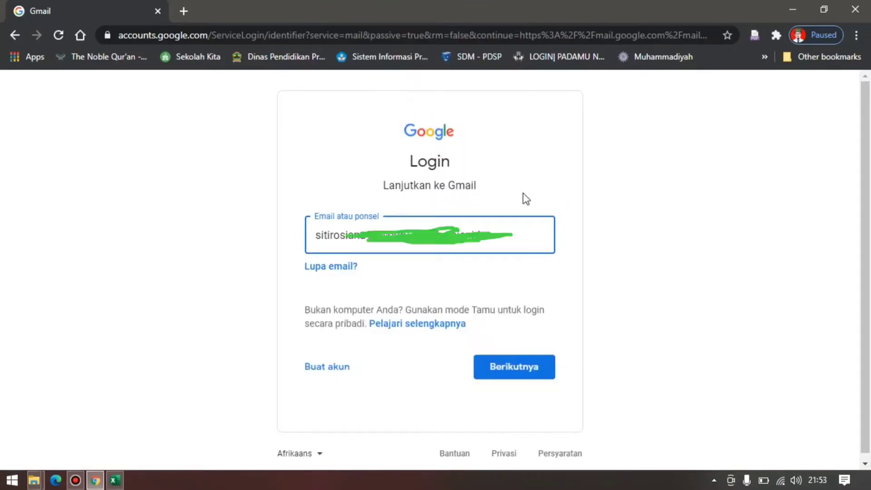
{"action": "left_click", "coordinate": [526, 367]}
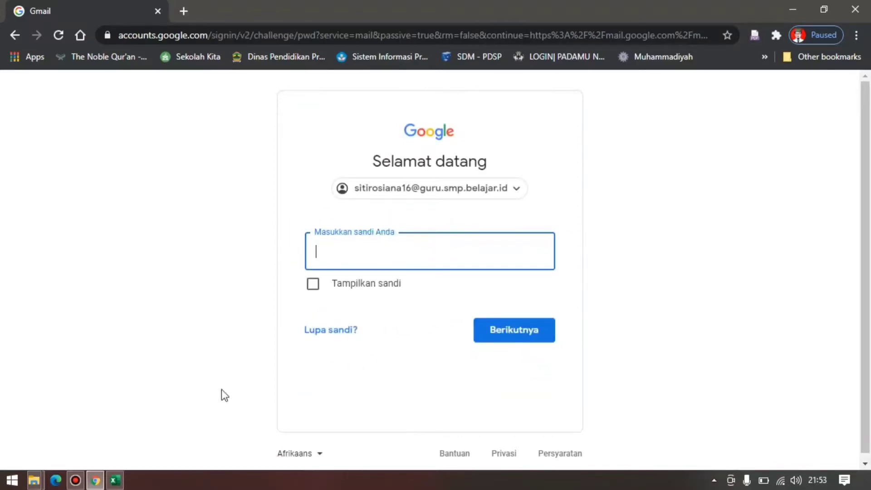
Return to the Excel workbook and select the account password at the end of cell A28's contents for copying
{"action": "left_click", "coordinate": [114, 480]}
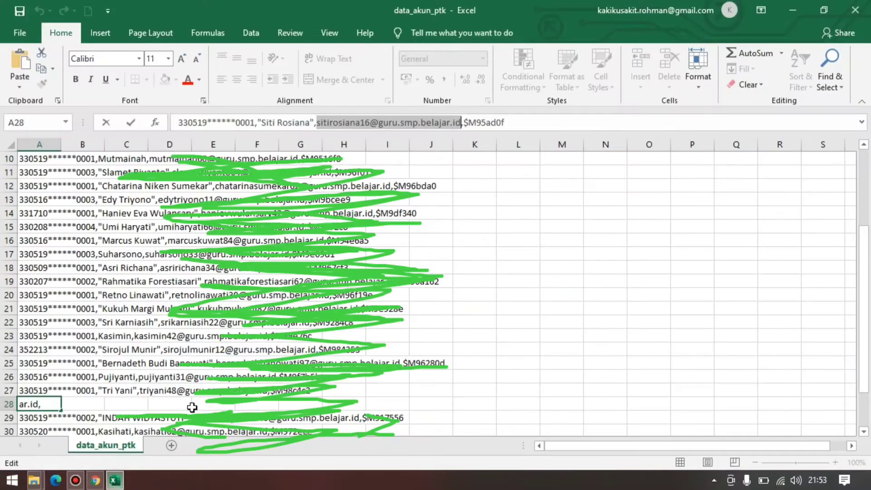
{"action": "left_click", "coordinate": [464, 122]}
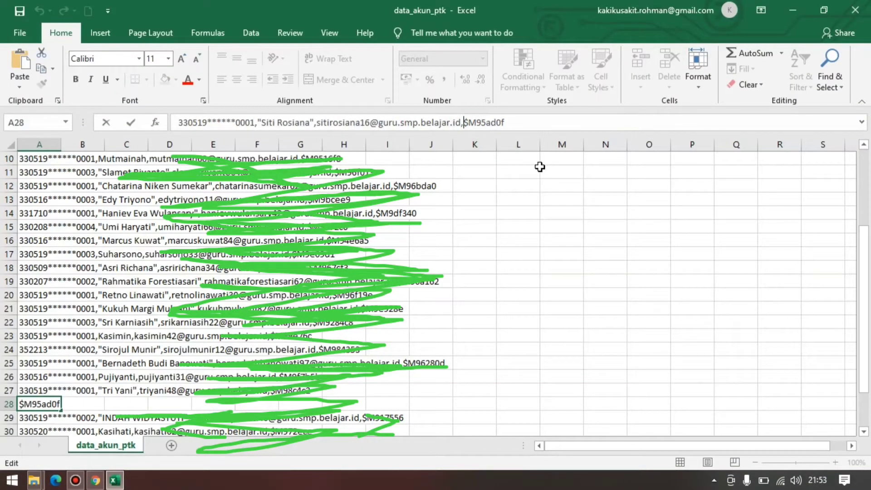
{"action": "key", "text": "shift+Right"}
{"action": "key", "text": "shift+Right"}
{"action": "key", "text": "shift+Right"}
{"action": "key", "text": "shift+Right"}
{"action": "key", "text": "shift+Right"}
{"action": "key", "text": "shift+Right"}
{"action": "key", "text": "shift+Right"}
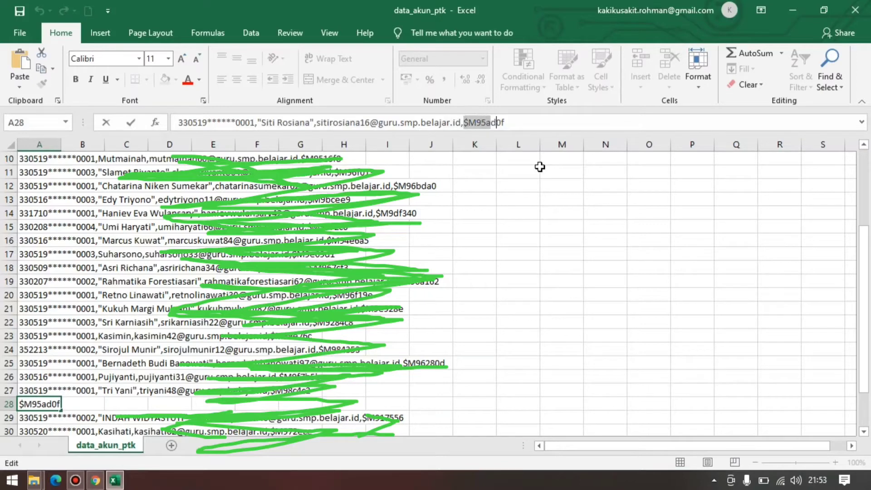
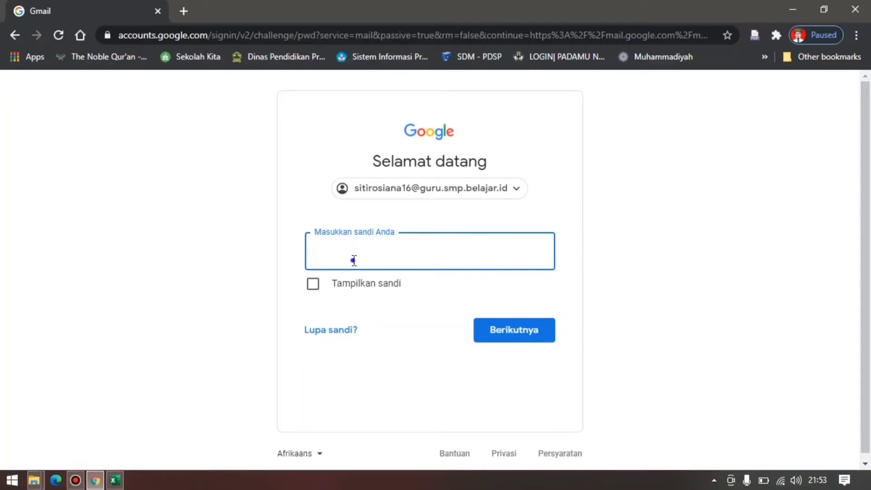
Paste the account password on the Google login page, show it for checking, and log in to Gmail
{"action": "right_click", "coordinate": [354, 260]}
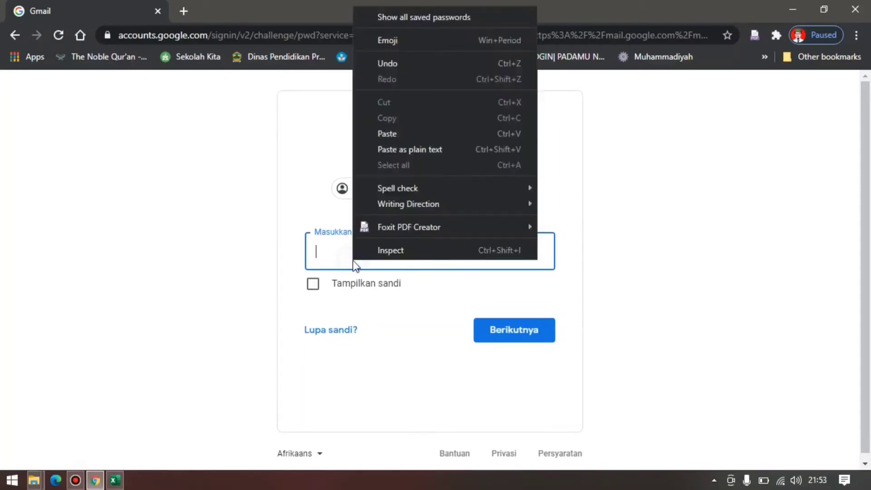
{"action": "left_click", "coordinate": [411, 134]}
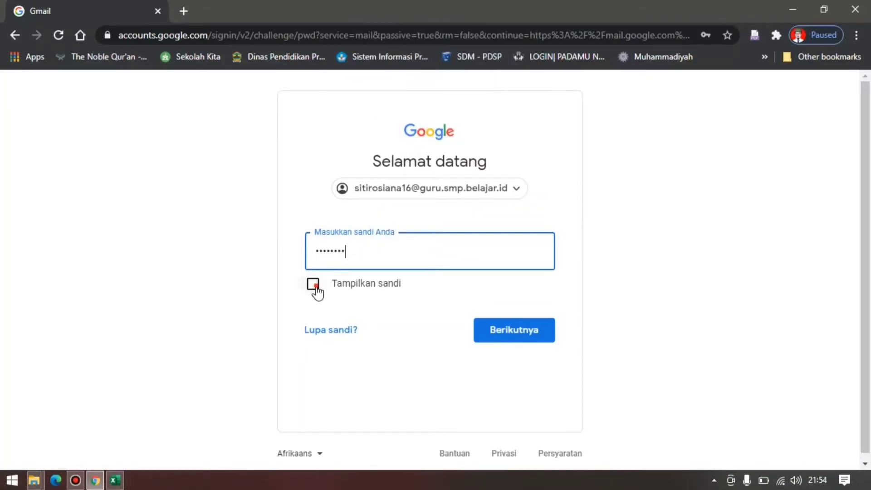
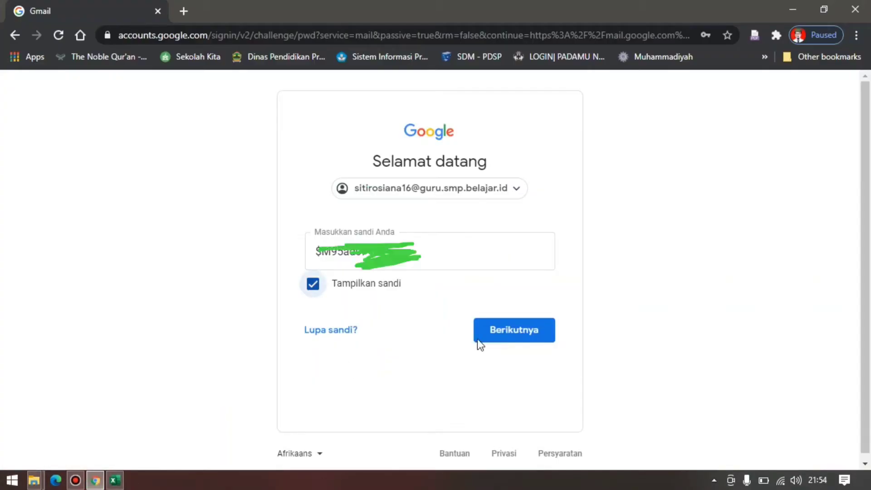
{"action": "left_click", "coordinate": [492, 330]}
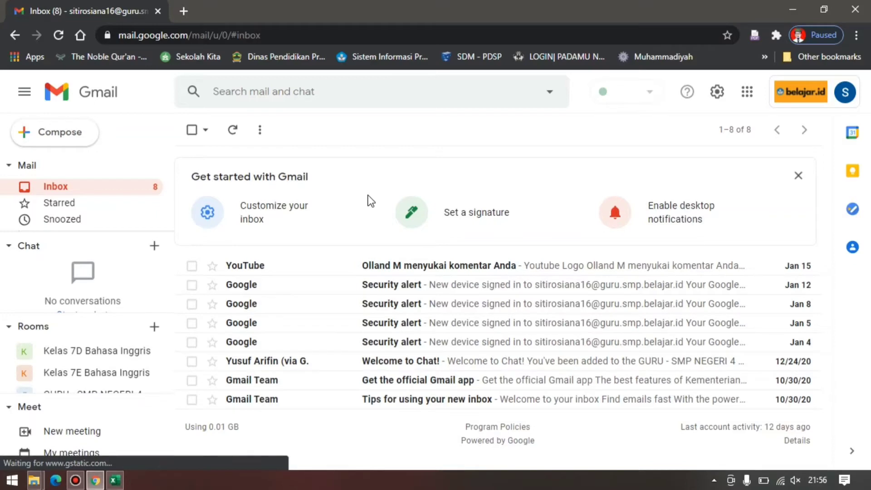
Sign out of the belajar.id account and choose to use another account on the Google login page
{"action": "left_click", "coordinate": [845, 92]}
{"action": "scroll", "coordinate": [858, 379], "scroll_direction": "down", "scroll_amount": 3}
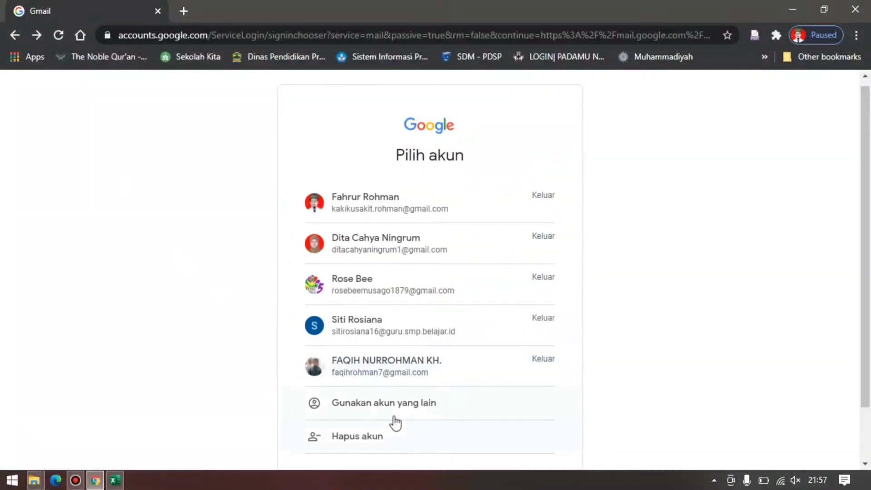
{"action": "left_click", "coordinate": [391, 412]}
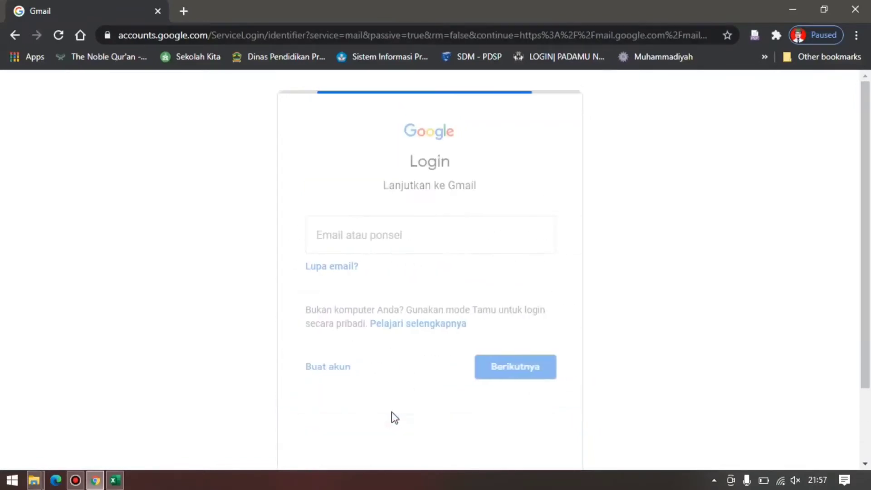
Switch to the Excel workbook and copy the belajar.id username from cell A28 again
{"action": "left_click", "coordinate": [115, 481]}
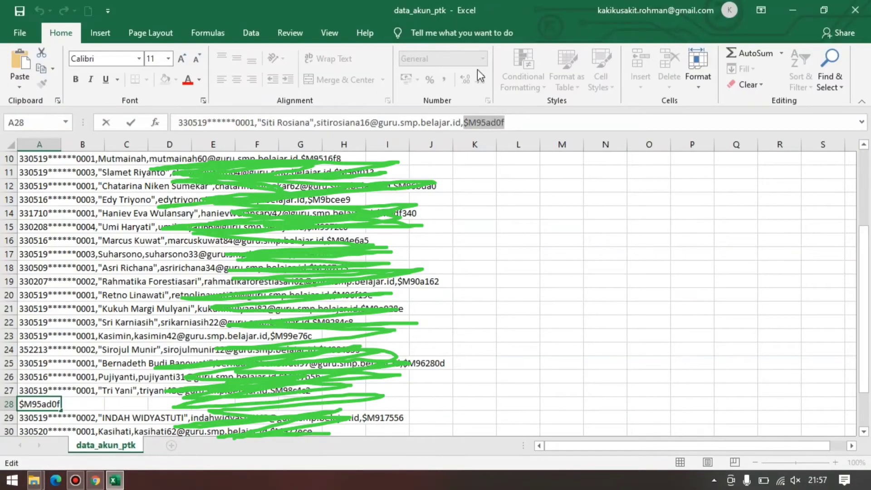
{"action": "left_click", "coordinate": [462, 122]}
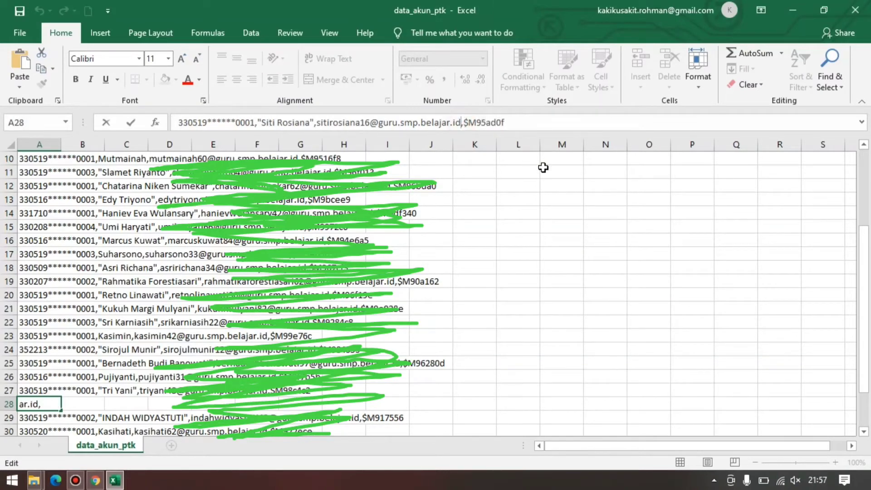
{"action": "key", "text": "shift+Left"}
{"action": "key", "text": "shift+Left"}
{"action": "key", "text": "shift+Left"}
{"action": "key", "text": "shift+Left"}
{"action": "key", "text": "shift+Left"}
{"action": "key", "text": "shift+Left"}
{"action": "key", "text": "shift+Left"}
{"action": "key", "text": "shift+Left"}
{"action": "key", "text": "shift+Left"}
{"action": "key", "text": "shift+Left"}
{"action": "key", "text": "shift+Left"}
{"action": "key", "text": "shift+Left"}
{"action": "key", "text": "shift+Left"}
{"action": "key", "text": "shift+Left"}
{"action": "key", "text": "shift+Left"}
{"action": "key", "text": "shift+Left"}
{"action": "key", "text": "shift+Left"}
{"action": "key", "text": "shift+Left"}
{"action": "key", "text": "shift+Left"}
{"action": "key", "text": "shift+Left"}
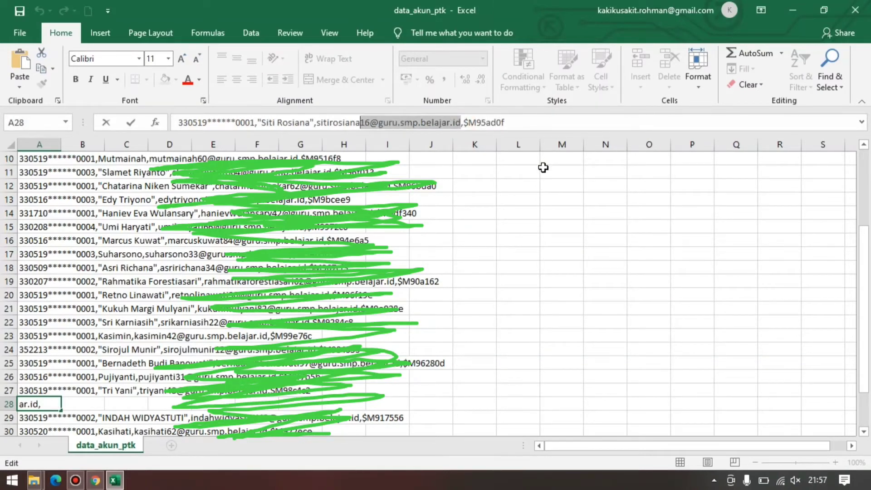
{"action": "right_click", "coordinate": [427, 129]}
{"action": "left_click", "coordinate": [461, 156]}
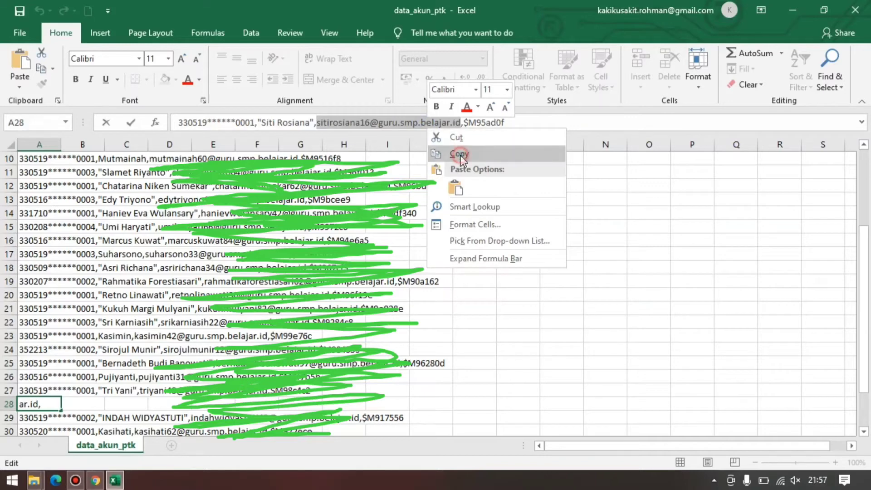
Go back to Chrome, enter the copied account e-mail on the Google login page, and continue
{"action": "left_click", "coordinate": [99, 483]}
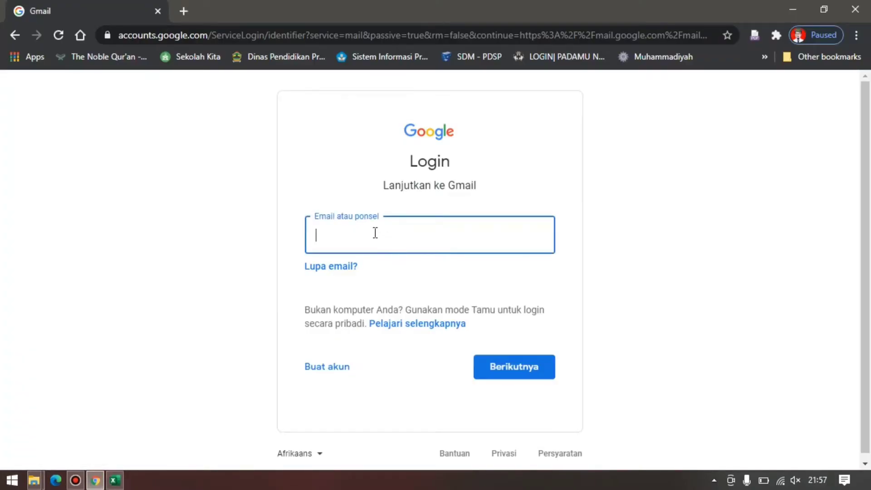
{"action": "key", "text": "ctrl+v"}
{"action": "left_click", "coordinate": [506, 366]}
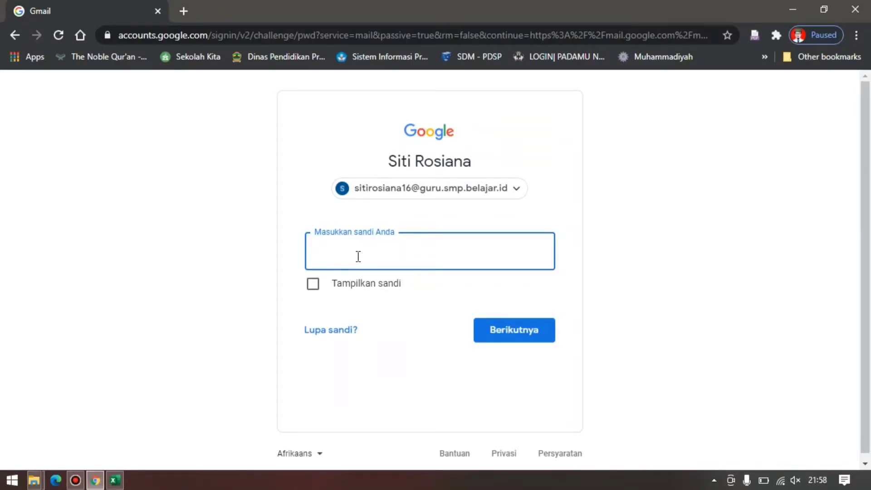
Enter the account password, toggle its visibility to check it, and log in to the belajar.id Gmail account
{"action": "type", "text": "aaaa"}
{"action": "left_click", "coordinate": [341, 286]}
{"action": "left_click", "coordinate": [342, 285]}
{"action": "left_click", "coordinate": [512, 325]}
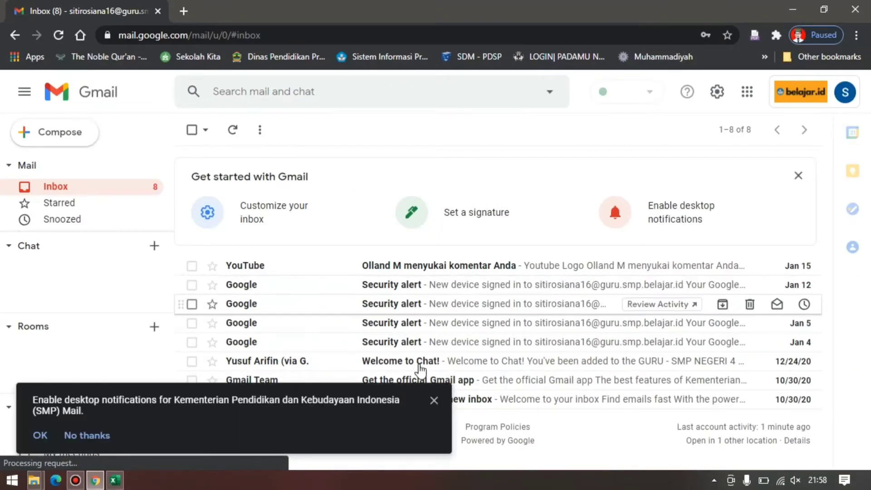
Dismiss the desktop notifications prompt, then view a new meeting's sharing details and close that window
{"action": "left_click", "coordinate": [434, 400]}
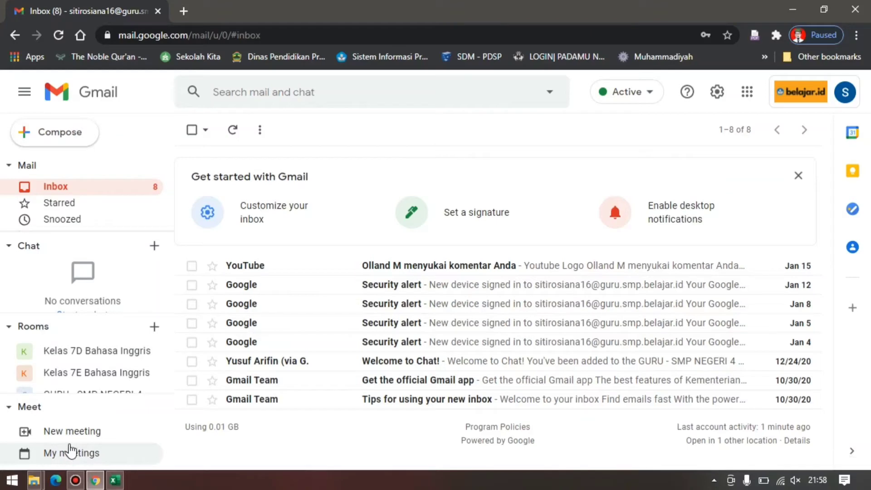
{"action": "left_click", "coordinate": [72, 433]}
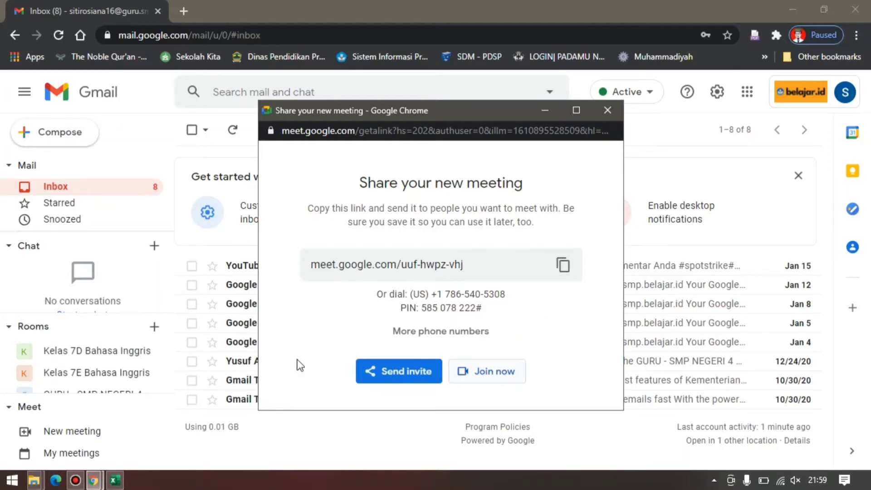
{"action": "left_click", "coordinate": [608, 111]}
Open the member list of the Kelas 7D Bahasa Inggris room and start adding people to the room
{"action": "scroll", "coordinate": [170, 306], "scroll_direction": "down", "scroll_amount": 1}
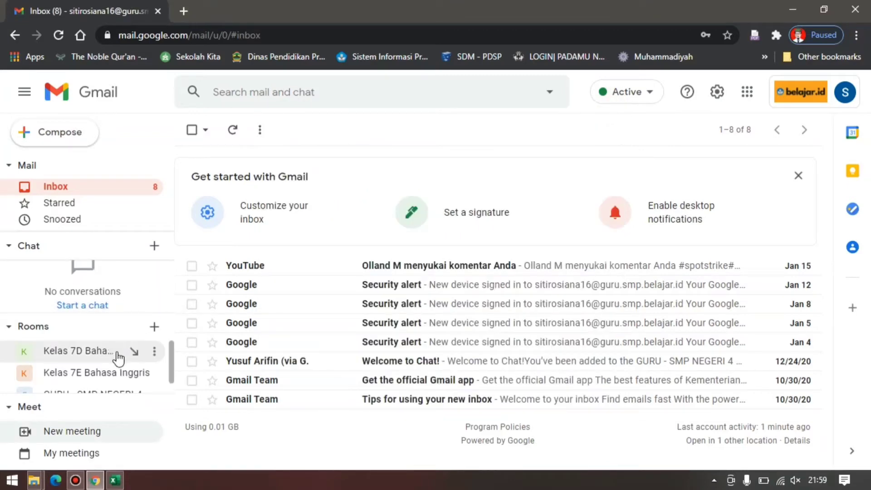
{"action": "left_click", "coordinate": [172, 362]}
{"action": "mouse_move", "coordinate": [173, 366]}
{"action": "left_mouse_down"}
{"action": "mouse_move", "coordinate": [168, 383]}
{"action": "mouse_move", "coordinate": [170, 361]}
{"action": "left_mouse_up"}
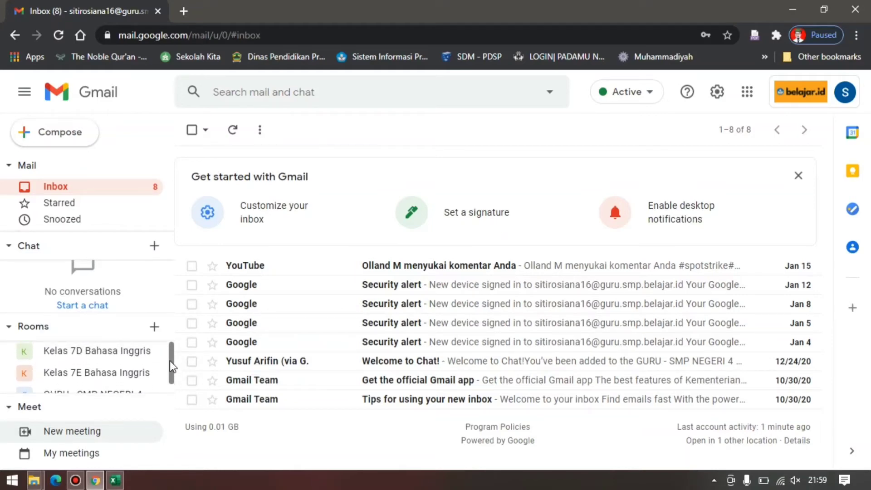
{"action": "left_click", "coordinate": [92, 358]}
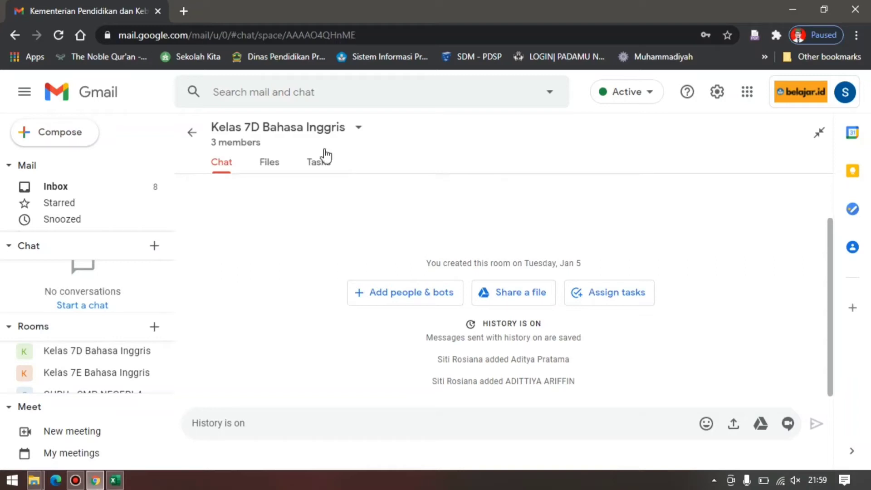
{"action": "left_click", "coordinate": [359, 128]}
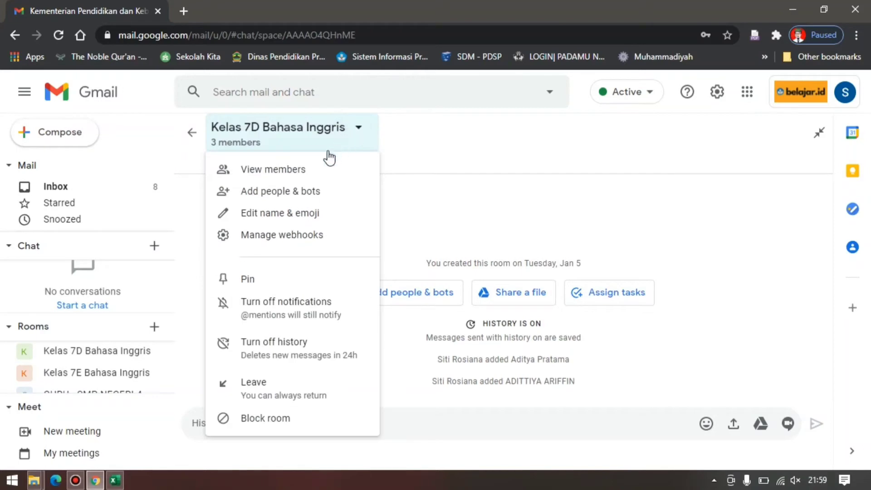
{"action": "left_click", "coordinate": [317, 171]}
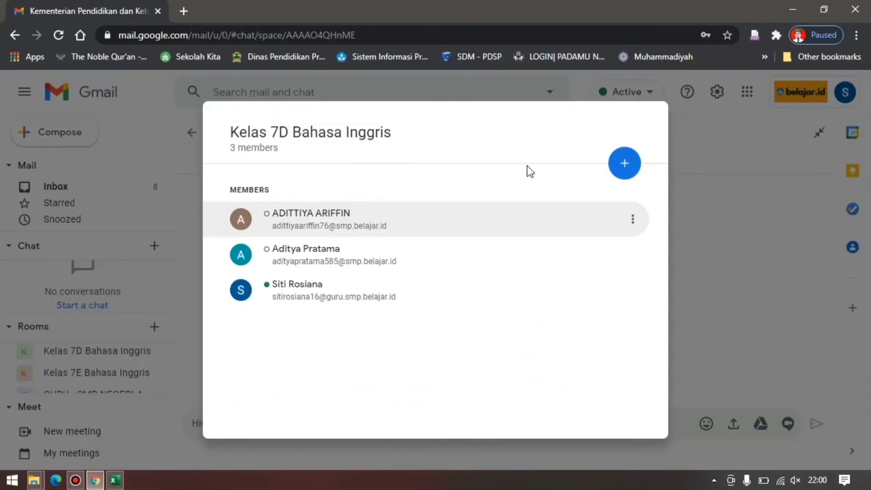
{"action": "left_click", "coordinate": [625, 164]}
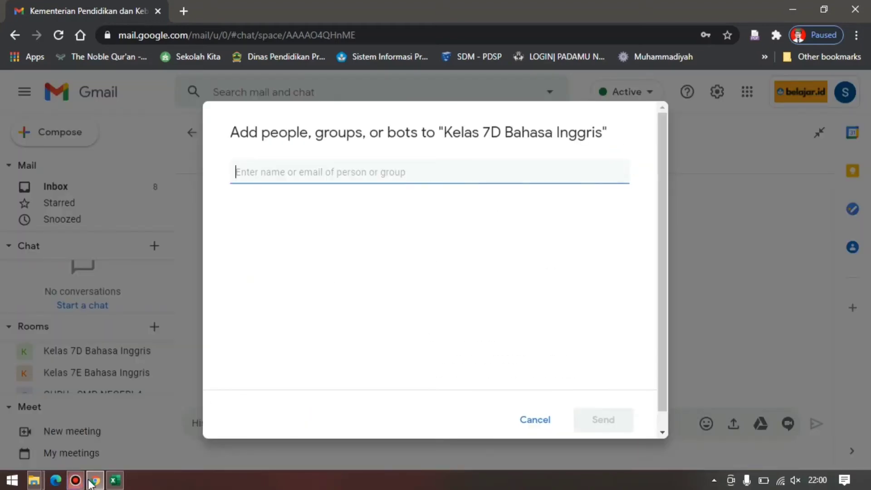
{"action": "mouse_move", "coordinate": [35, 484]}
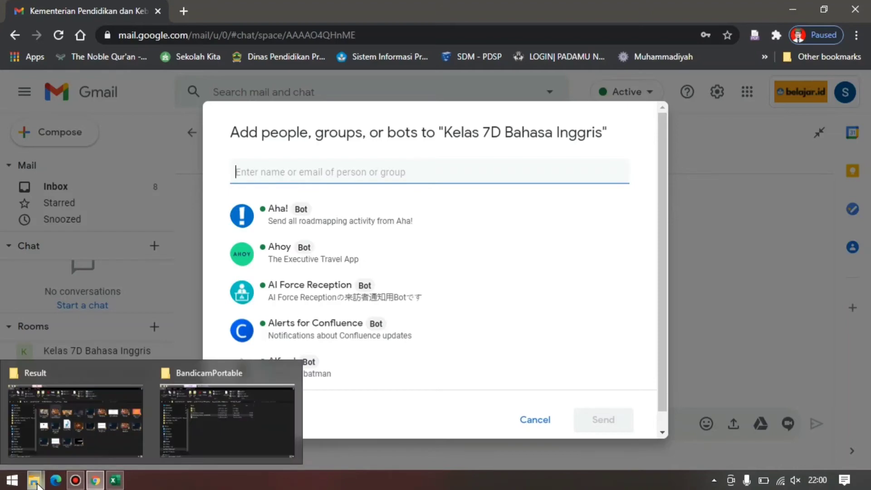
{"action": "left_click", "coordinate": [176, 410]}
{"action": "left_click", "coordinate": [94, 480]}
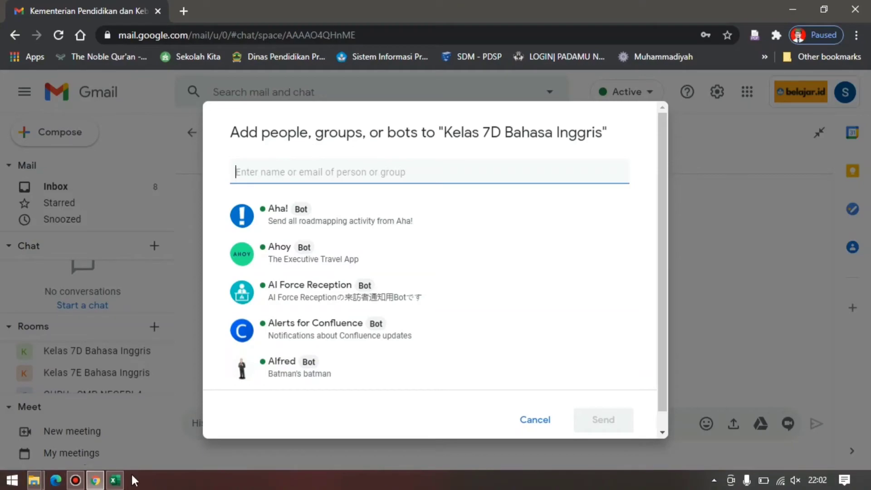
Close the data_akun_ptk workbook in Excel without saving, and open the AKUN PEMBELAJARAN workbook from File Explorer
{"action": "left_click", "coordinate": [116, 481]}
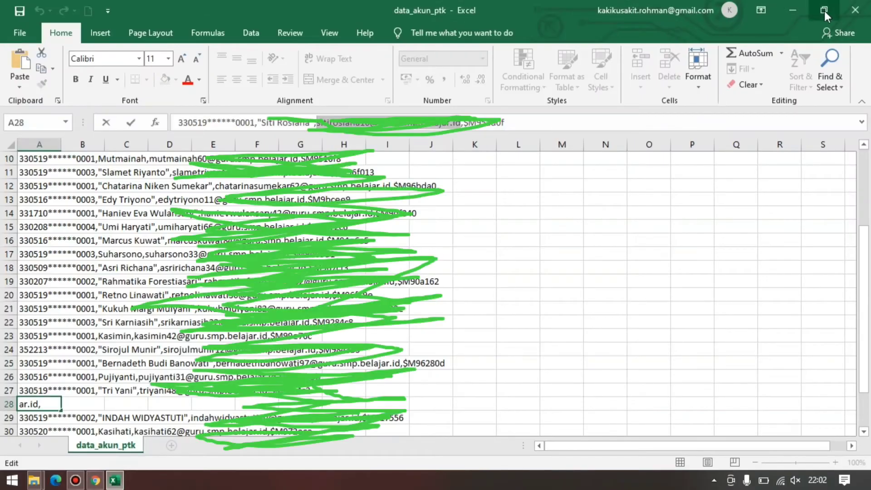
{"action": "left_click", "coordinate": [855, 13]}
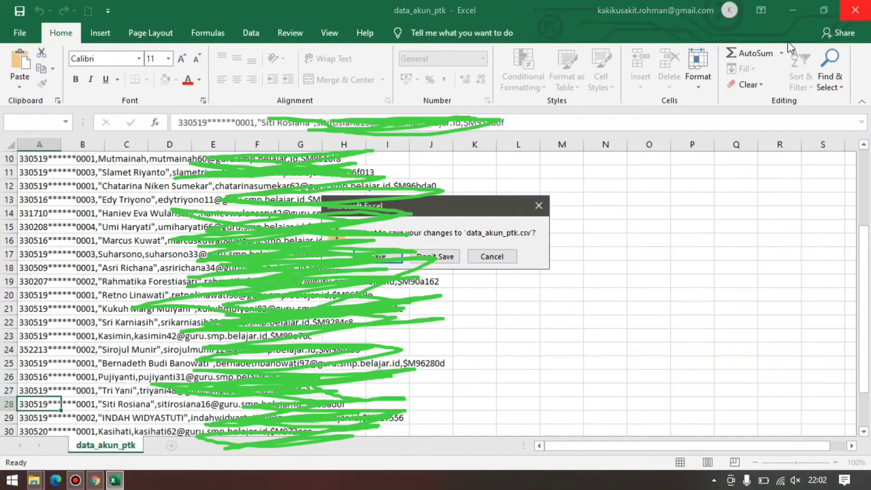
{"action": "left_click", "coordinate": [444, 257]}
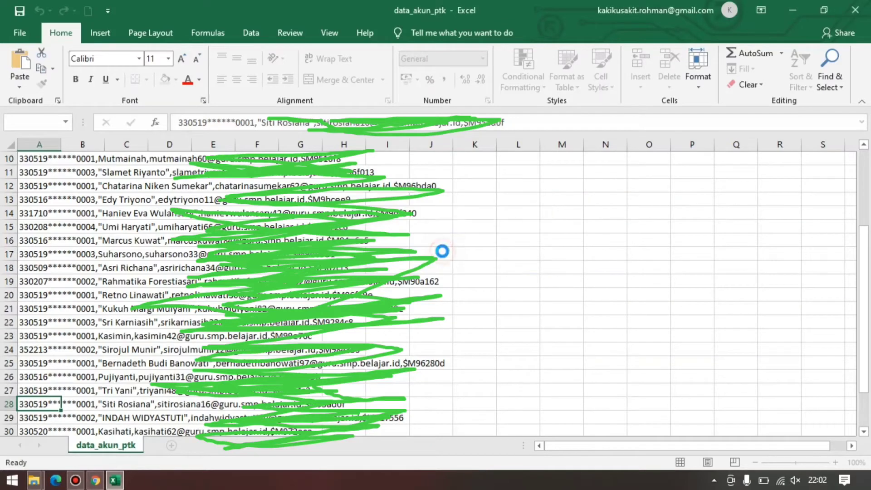
{"action": "left_click", "coordinate": [34, 480]}
{"action": "left_click", "coordinate": [86, 437]}
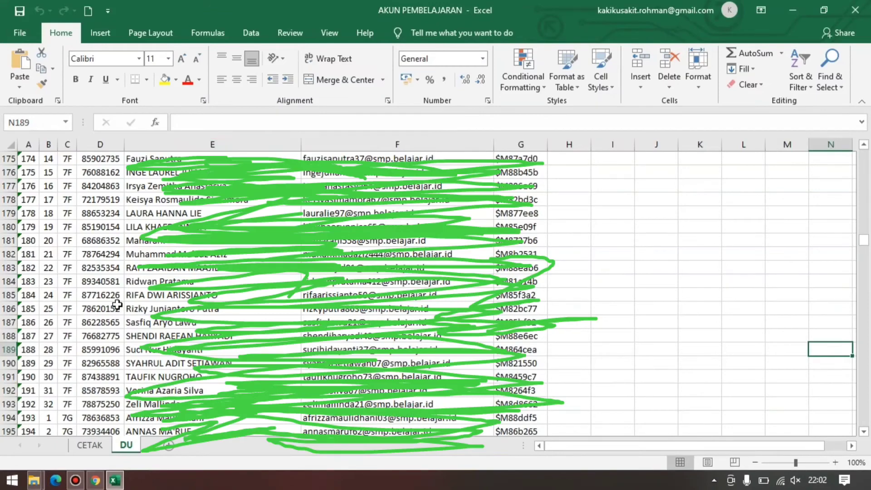
Locate the class 7D student rows in column C of the DU sheet
{"action": "left_click", "coordinate": [68, 307]}
{"action": "key", "text": "Up"}
{"action": "key", "text": "Up"}
{"action": "key", "text": "Up"}
{"action": "key", "text": "Up"}
{"action": "key", "text": "Up"}
{"action": "key", "text": "Up"}
{"action": "key", "text": "Up"}
{"action": "key", "text": "Up"}
{"action": "key", "text": "Up"}
{"action": "key", "text": "Up"}
{"action": "key", "text": "Up"}
{"action": "key", "text": "Up"}
{"action": "key", "text": "Up"}
{"action": "key", "text": "Up"}
{"action": "key", "text": "Up"}
{"action": "key", "text": "Up"}
{"action": "key", "text": "Up"}
{"action": "key", "text": "Up"}
{"action": "key", "text": "Up"}
{"action": "key", "text": "Up"}
{"action": "key", "text": "Up"}
{"action": "key", "text": "Up"}
{"action": "key", "text": "Up"}
{"action": "key", "text": "Up"}
{"action": "key", "text": "Up"}
{"action": "key", "text": "Up"}
{"action": "key", "text": "Up"}
{"action": "key", "text": "Up"}
{"action": "key", "text": "Up"}
{"action": "key", "text": "Up"}
{"action": "key", "text": "Up"}
{"action": "key", "text": "Up"}
{"action": "key", "text": "Up"}
{"action": "key", "text": "Up"}
{"action": "key", "text": "Up"}
{"action": "key", "text": "Up"}
{"action": "key", "text": "Up"}
{"action": "key", "text": "Up"}
{"action": "key", "text": "Up"}
{"action": "key", "text": "Up"}
{"action": "key", "text": "Up"}
{"action": "key", "text": "Up"}
{"action": "key", "text": "Up"}
{"action": "key", "text": "Up"}
{"action": "key", "text": "Up"}
{"action": "key", "text": "Up"}
{"action": "key", "text": "Up"}
{"action": "key", "text": "Up"}
{"action": "key", "text": "Up"}
{"action": "key", "text": "Up"}
{"action": "key", "text": "Up"}
{"action": "key", "text": "Up"}
{"action": "key", "text": "Up"}
{"action": "key", "text": "Up"}
{"action": "key", "text": "Up"}
{"action": "key", "text": "Up"}
{"action": "key", "text": "Up"}
{"action": "key", "text": "Up"}
{"action": "key", "text": "Up"}
{"action": "key", "text": "Up"}
{"action": "key", "text": "Down"}
{"action": "key", "text": "Down"}
{"action": "key", "text": "Down"}
{"action": "key", "text": "Down"}
{"action": "key", "text": "Down"}
{"action": "key", "text": "Down"}
{"action": "key", "text": "Down"}
{"action": "key", "text": "Down"}
{"action": "key", "text": "Down"}
{"action": "key", "text": "Down"}
{"action": "key", "text": "Down"}
{"action": "key", "text": "Down"}
{"action": "key", "text": "Down"}
{"action": "key", "text": "Down"}
{"action": "key", "text": "Down"}
{"action": "key", "text": "Down"}
{"action": "key", "text": "Down"}
{"action": "key", "text": "Down"}
{"action": "key", "text": "Down"}
{"action": "key", "text": "Down"}
{"action": "key", "text": "Down"}
{"action": "key", "text": "Down"}
{"action": "key", "text": "Down"}
{"action": "key", "text": "Down"}
{"action": "key", "text": "Down"}
{"action": "key", "text": "Down"}
{"action": "key", "text": "Down"}
{"action": "key", "text": "Down"}
{"action": "key", "text": "Down"}
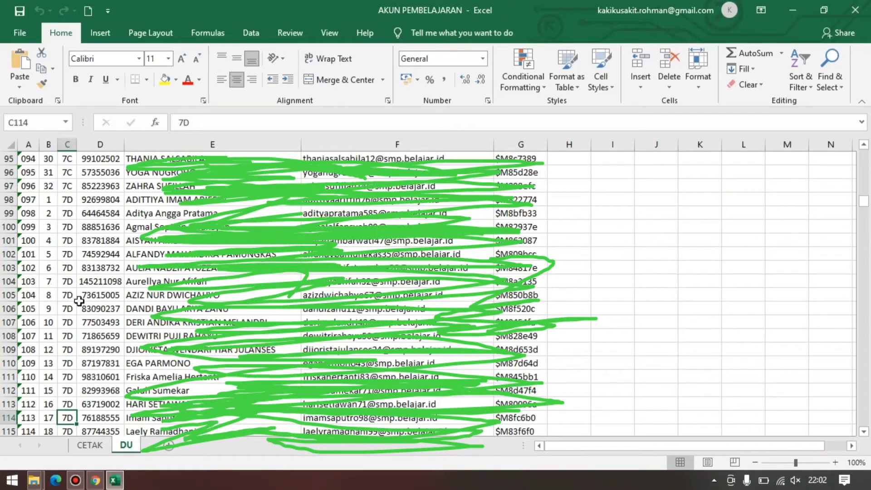
Copy the full belajar.id e-mail address of the student in row 105 from cell F105
{"action": "left_click", "coordinate": [141, 298]}
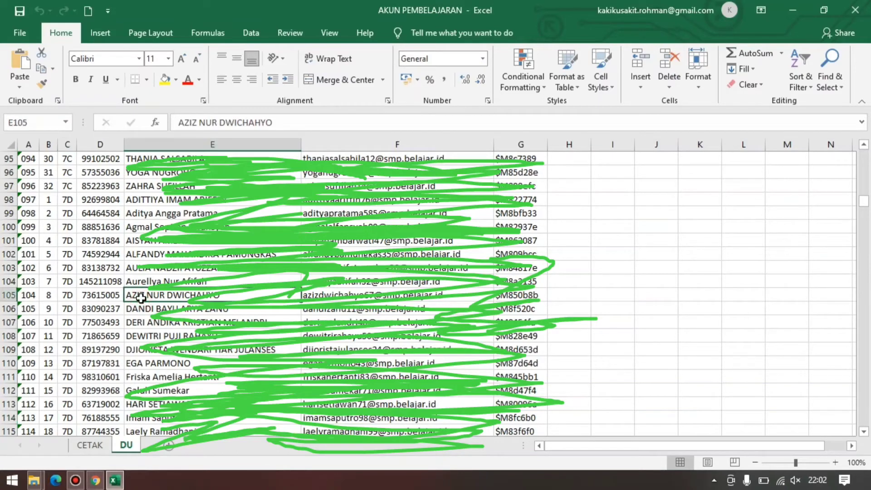
{"action": "key", "text": "Right"}
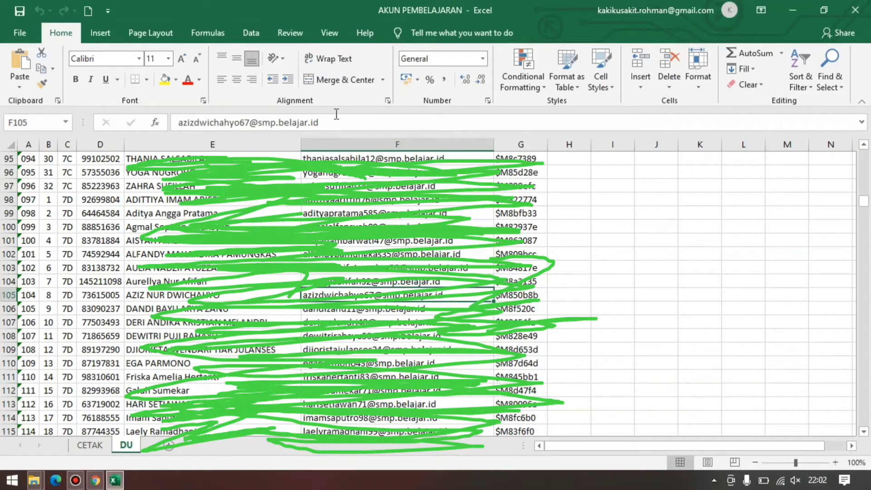
{"action": "left_click", "coordinate": [324, 122]}
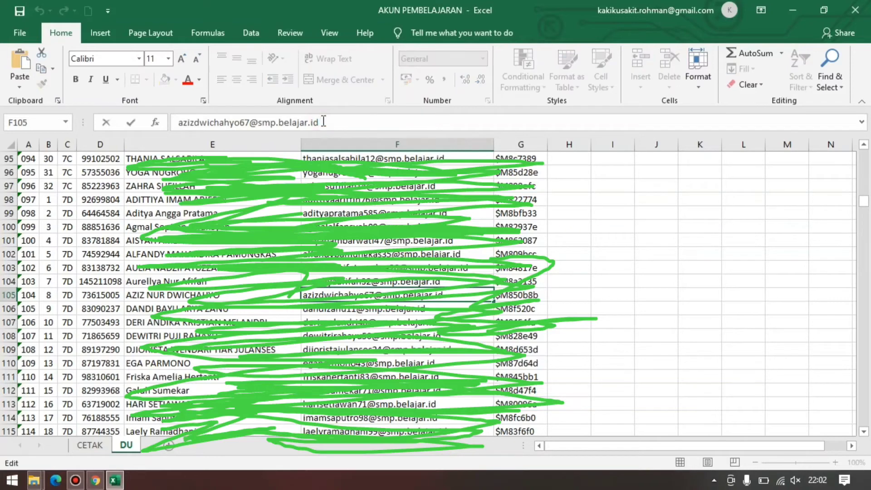
{"action": "key", "text": "ctrl+a"}
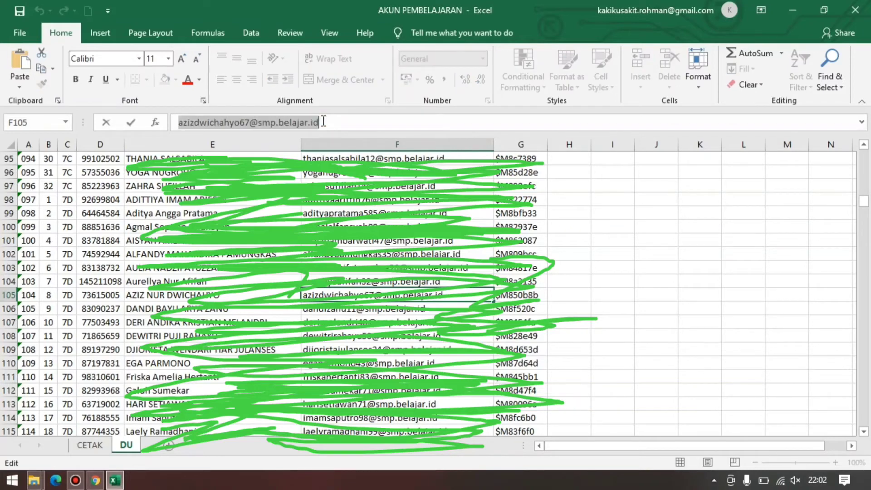
{"action": "right_click", "coordinate": [313, 123]}
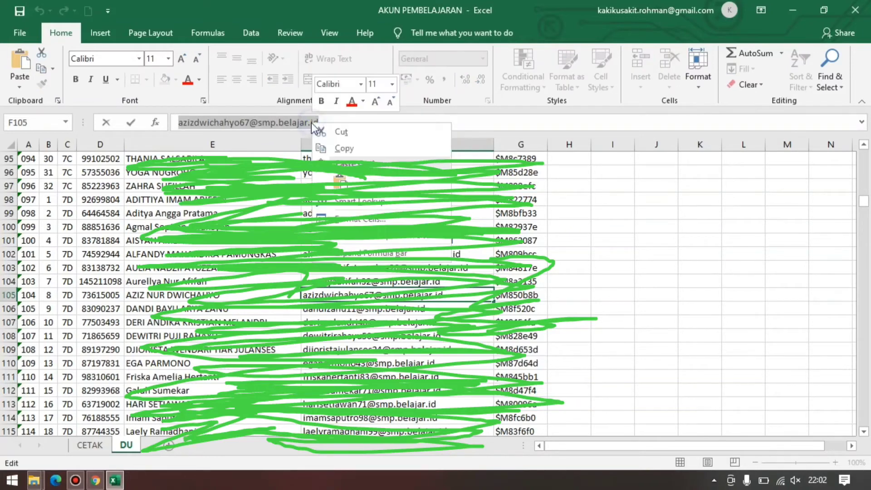
{"action": "left_click", "coordinate": [352, 146]}
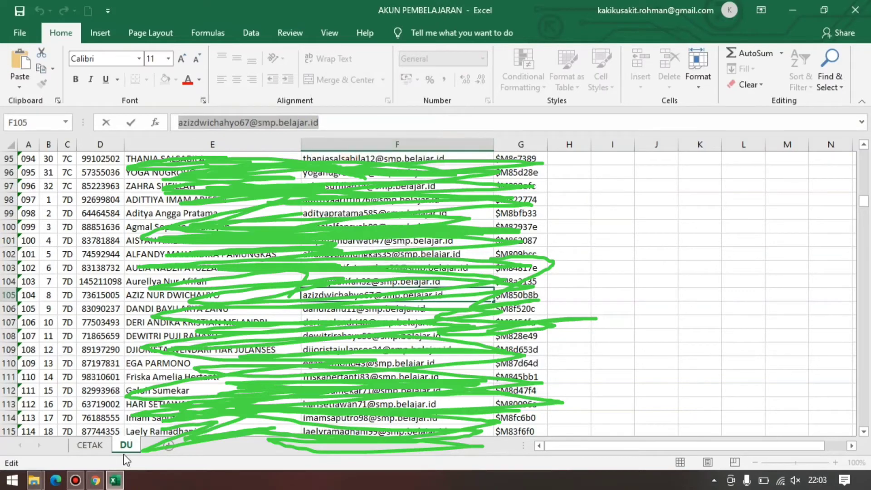
Switch back to Gmail in Chrome, enter the copied student e-mail as a new Kelas 7D Bahasa Inggris member, and send the invitation
{"action": "left_click", "coordinate": [96, 480]}
{"action": "left_click", "coordinate": [330, 179]}
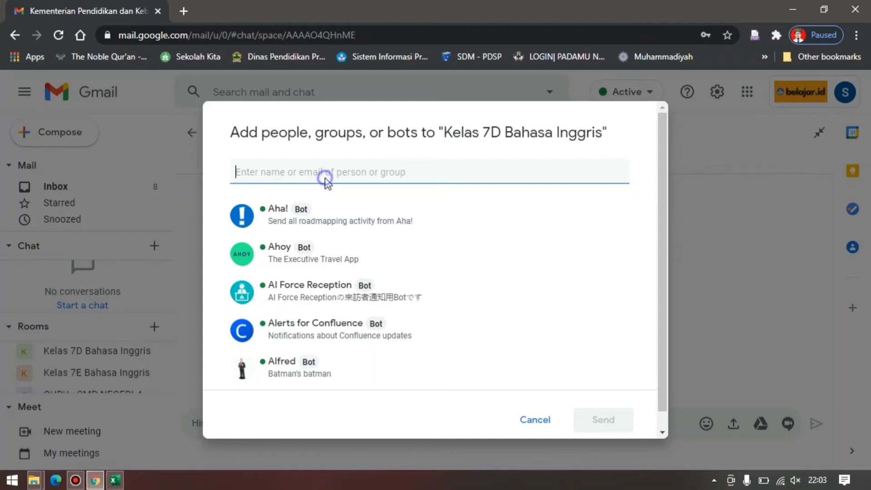
{"action": "right_click", "coordinate": [326, 177]}
{"action": "left_click", "coordinate": [374, 281]}
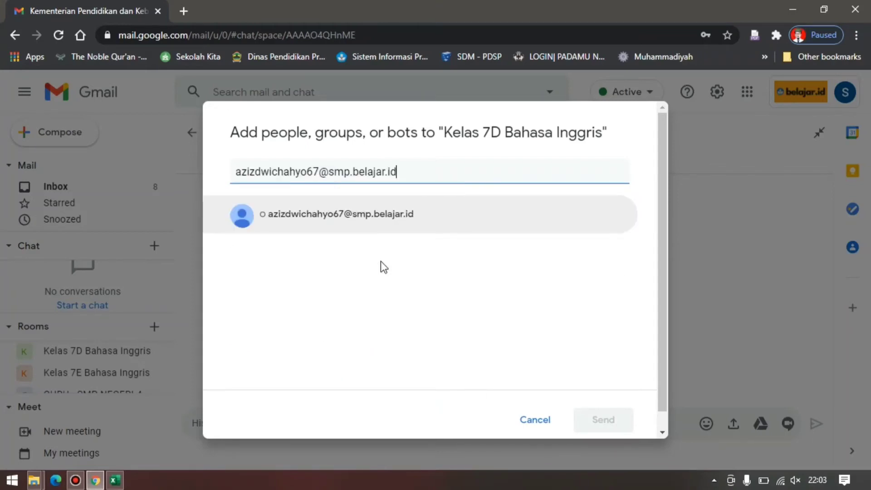
{"action": "left_click", "coordinate": [408, 216]}
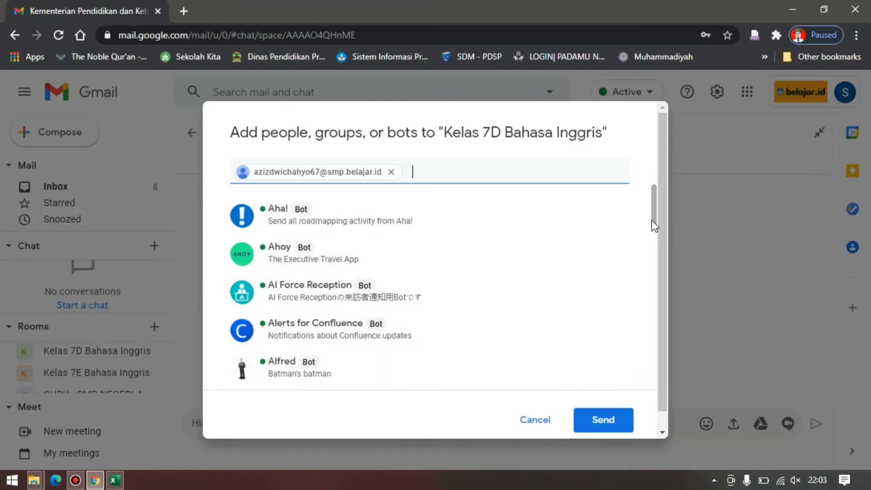
{"action": "left_click_drag", "start_coordinate": [655, 220], "coordinate": [672, 247]}
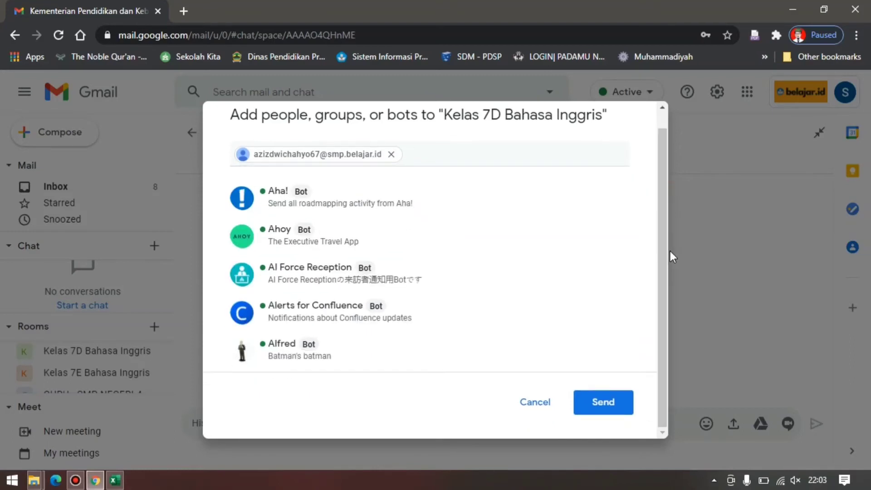
{"action": "left_click", "coordinate": [608, 403]}
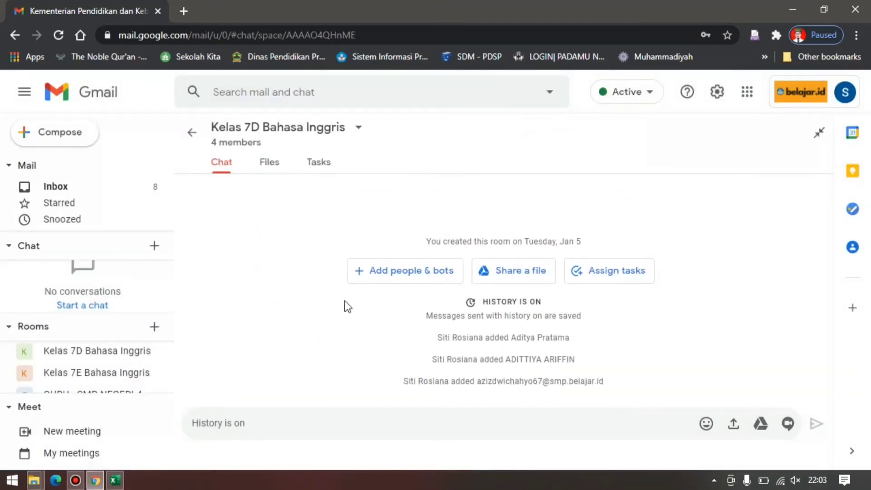
Check the updated member list of the Kelas 7D Bahasa Inggris room and close it
{"action": "left_click", "coordinate": [362, 131]}
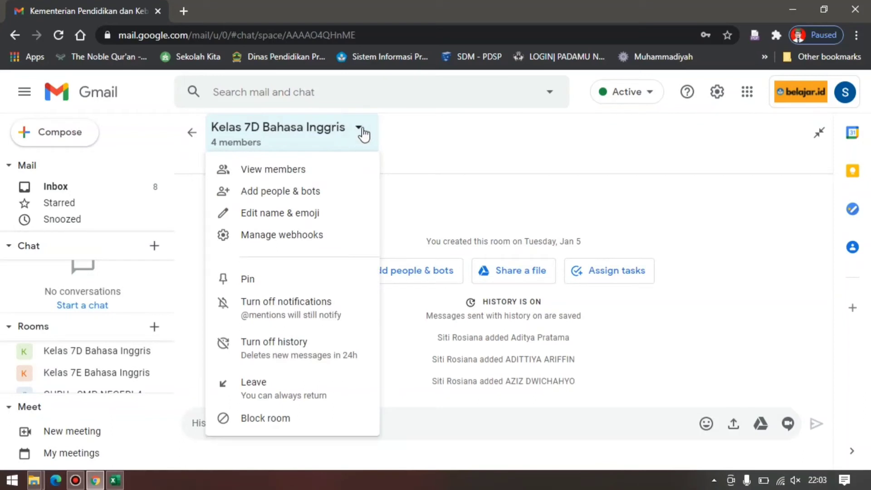
{"action": "left_click", "coordinate": [334, 170]}
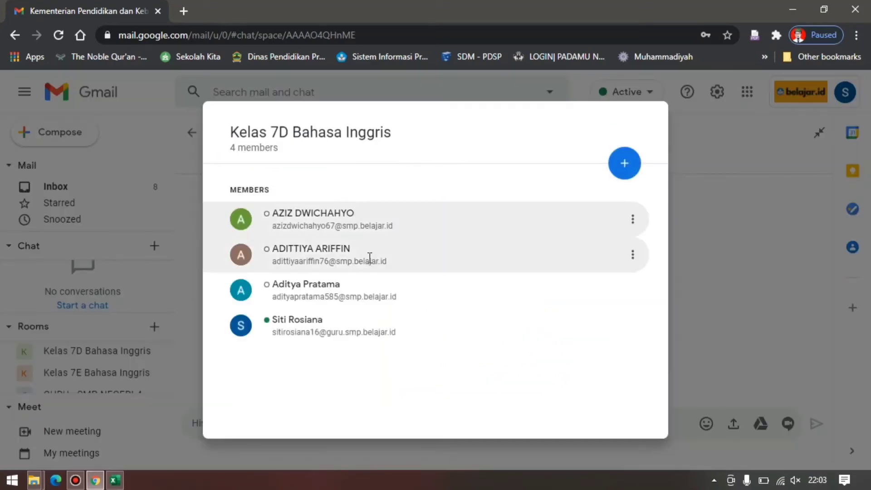
{"action": "left_click", "coordinate": [704, 158]}
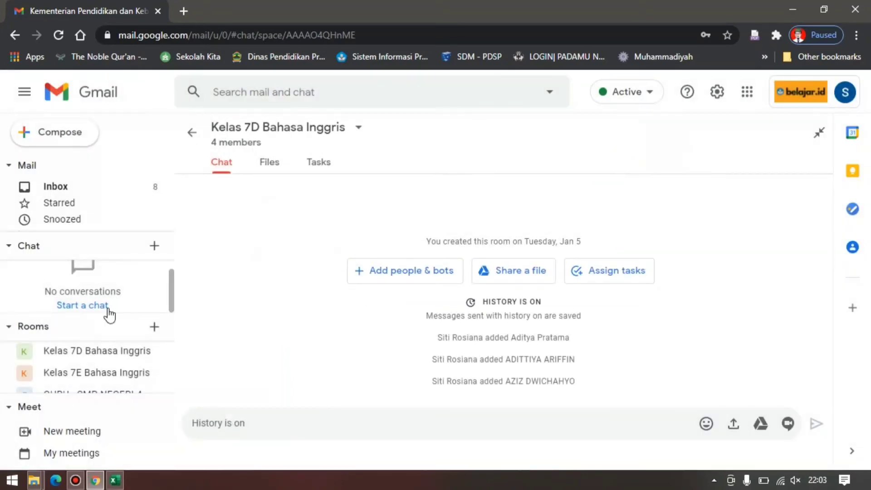
Create a new room named Kelas 7F Bahasa Inggris and check for it in the Rooms list
{"action": "left_click", "coordinate": [154, 327]}
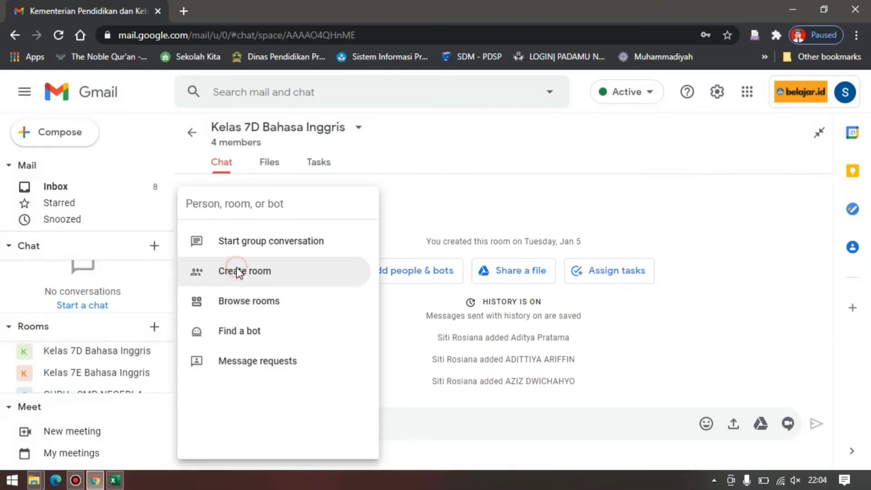
{"action": "left_click", "coordinate": [238, 273]}
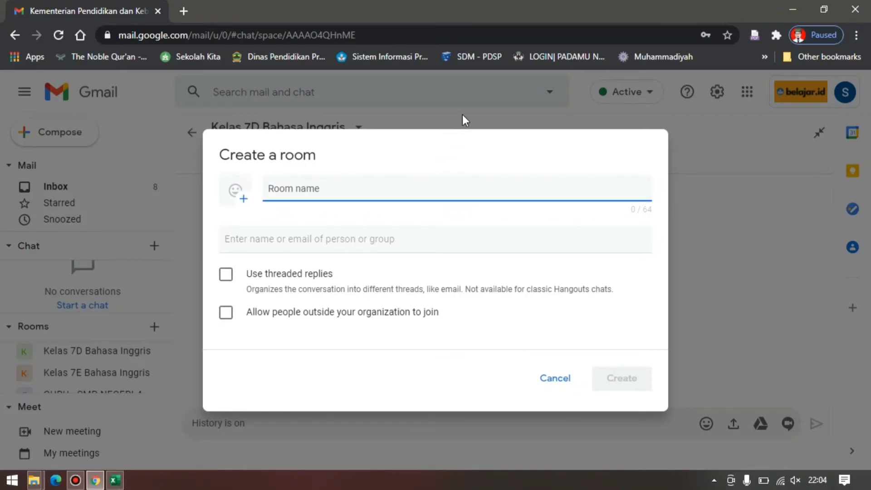
{"action": "type", "text": "Kelas 7"}
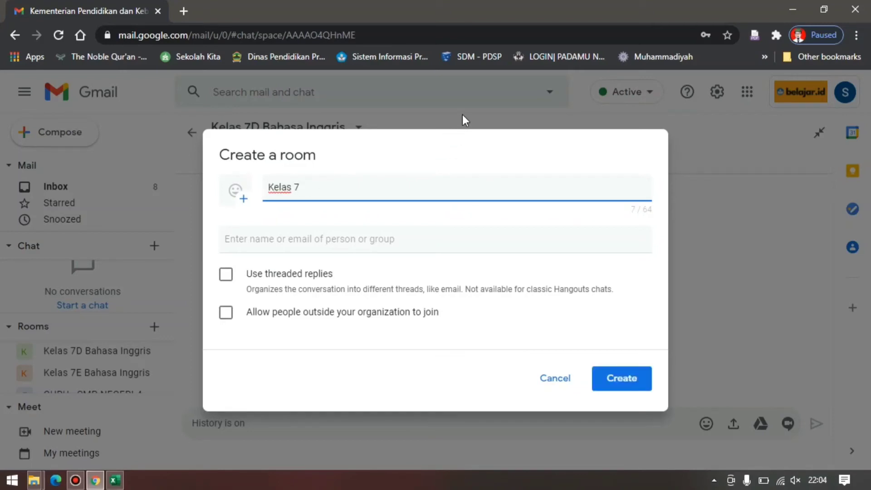
{"action": "type", "text": "F Bahasa Inggris"}
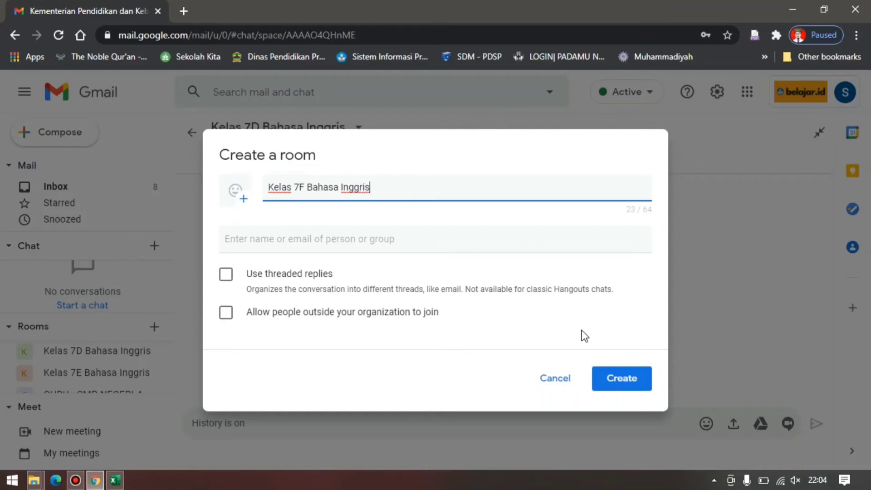
{"action": "left_click", "coordinate": [619, 381]}
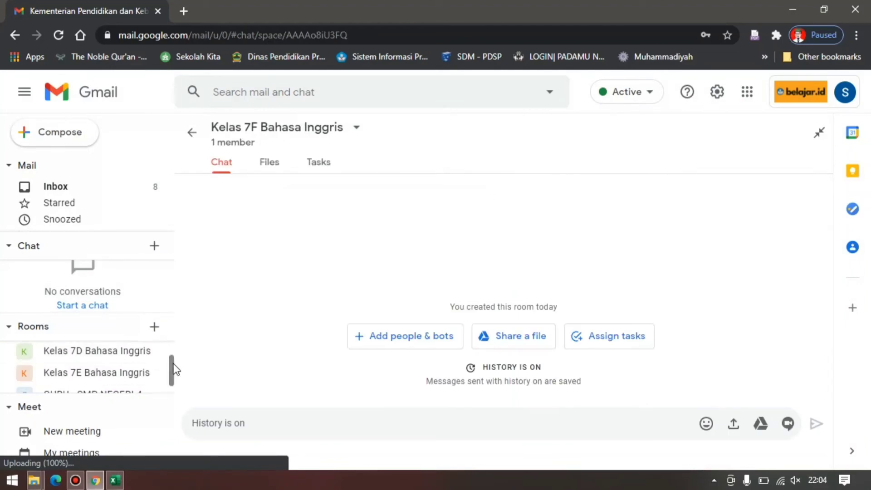
{"action": "scroll", "coordinate": [175, 369], "scroll_direction": "up", "scroll_amount": 1}
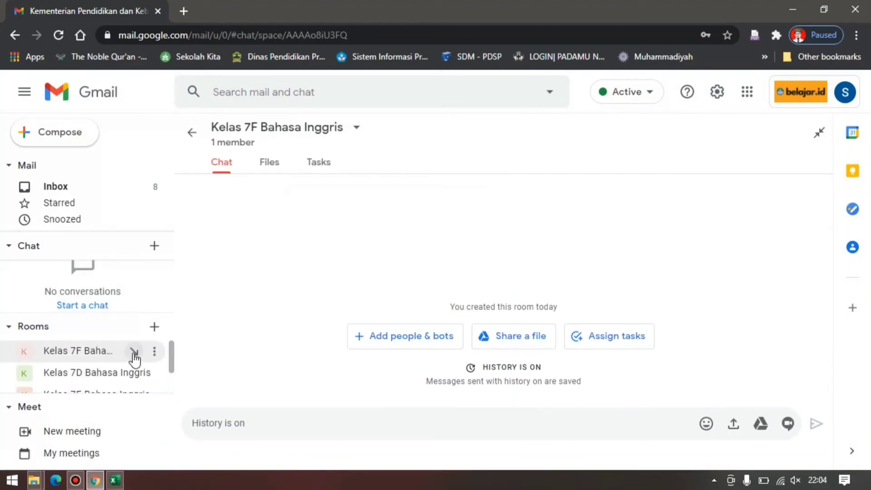
View the members of the Kelas 7F Bahasa Inggris room and start adding people to it
{"action": "left_click", "coordinate": [94, 354]}
{"action": "left_click", "coordinate": [356, 129]}
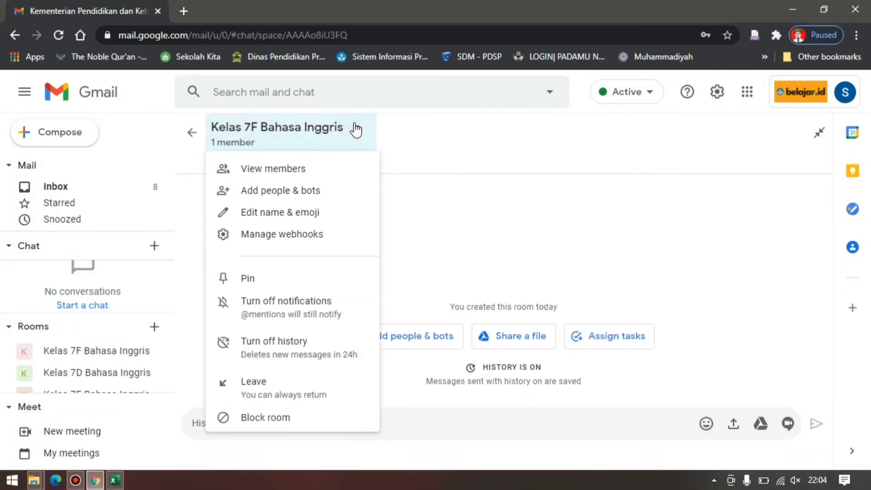
{"action": "left_click", "coordinate": [309, 176]}
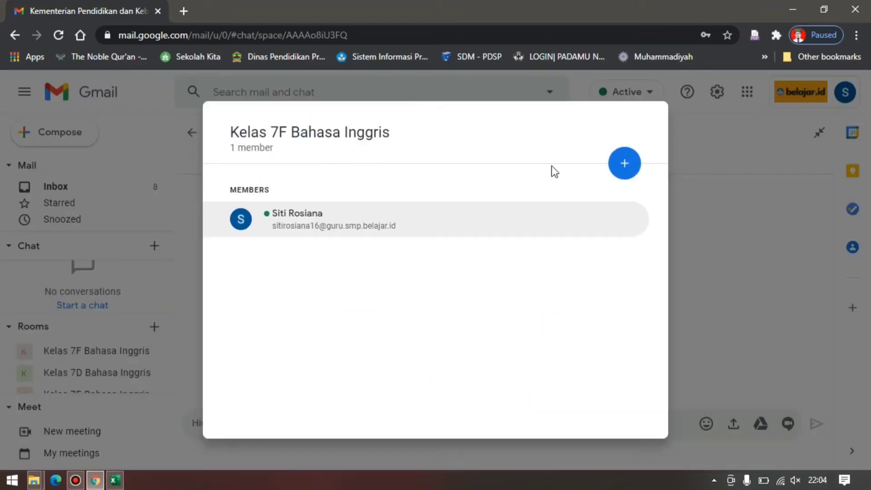
{"action": "left_click", "coordinate": [625, 162]}
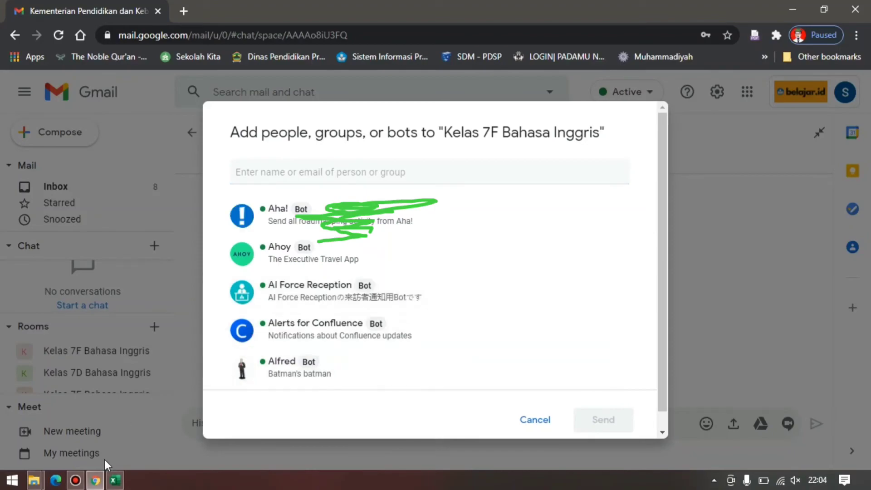
Switch to Excel and copy the full belajar.id e-mail address of the first class 7F student from cell F162
{"action": "left_click", "coordinate": [114, 481]}
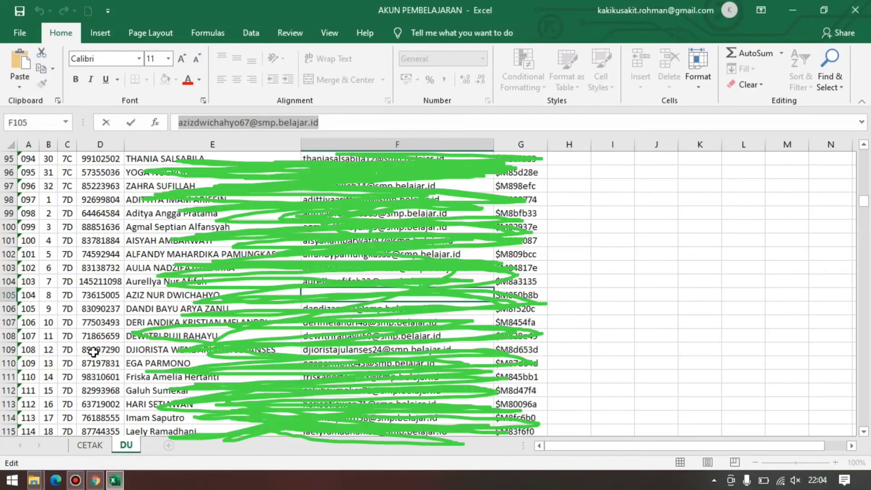
{"action": "left_click", "coordinate": [93, 353]}
{"action": "key", "text": "Down"}
{"action": "key", "text": "Down"}
{"action": "key", "text": "Down"}
{"action": "key", "text": "Down"}
{"action": "key", "text": "Down"}
{"action": "key", "text": "Down"}
{"action": "key", "text": "Down"}
{"action": "key", "text": "Down"}
{"action": "key", "text": "Down"}
{"action": "key", "text": "Down"}
{"action": "key", "text": "Down"}
{"action": "key", "text": "Down"}
{"action": "key", "text": "Down"}
{"action": "key", "text": "Down"}
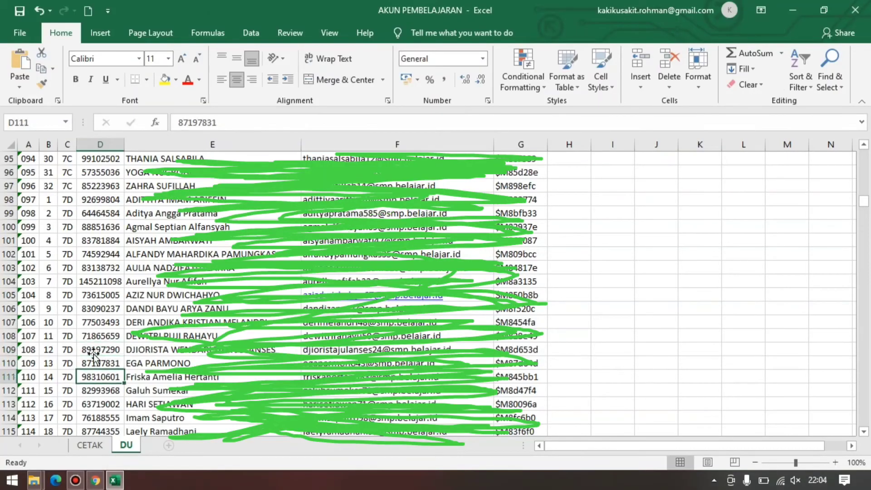
{"action": "key", "text": "Down"}
{"action": "key", "text": "Down"}
{"action": "key", "text": "Down"}
{"action": "key", "text": "Down"}
{"action": "key", "text": "Down"}
{"action": "key", "text": "Down"}
{"action": "key", "text": "Down"}
{"action": "key", "text": "Down"}
{"action": "key", "text": "Down"}
{"action": "key", "text": "Down"}
{"action": "key", "text": "Down"}
{"action": "key", "text": "Down"}
{"action": "key", "text": "Down"}
{"action": "key", "text": "Down"}
{"action": "key", "text": "Down"}
{"action": "key", "text": "Down"}
{"action": "key", "text": "Down"}
{"action": "key", "text": "Down"}
{"action": "key", "text": "Down"}
{"action": "key", "text": "Down"}
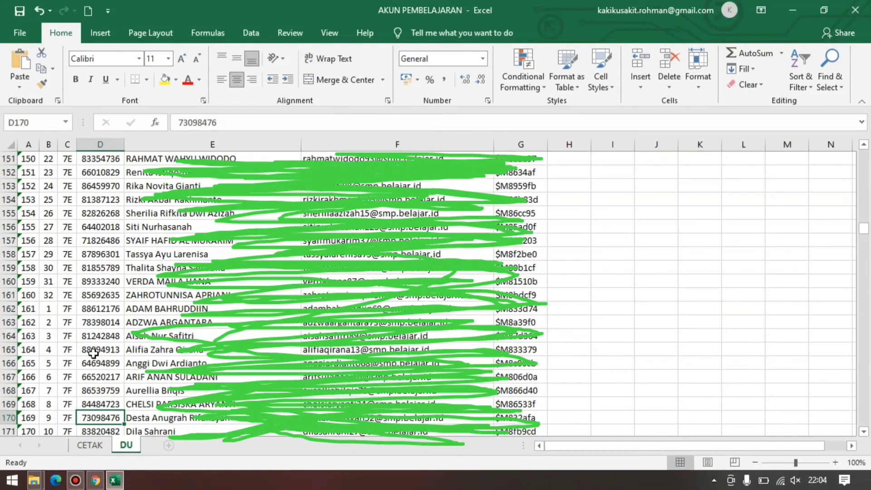
{"action": "key", "text": "Up"}
{"action": "key", "text": "Up"}
{"action": "key", "text": "Up"}
{"action": "key", "text": "Up"}
{"action": "key", "text": "Up"}
{"action": "key", "text": "Up"}
{"action": "key", "text": "Up"}
{"action": "key", "text": "Up"}
{"action": "key", "text": "Up"}
{"action": "key", "text": "Up"}
{"action": "key", "text": "Up"}
{"action": "key", "text": "Up"}
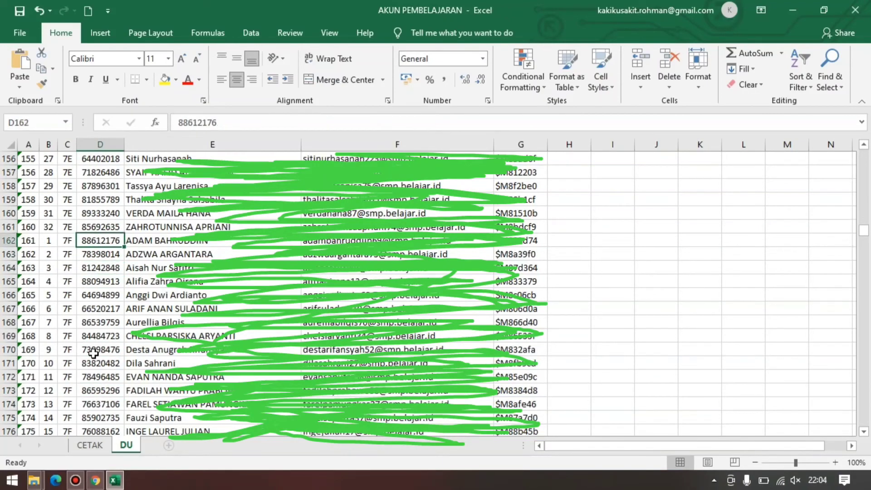
{"action": "key", "text": "Right"}
{"action": "key", "text": "Right"}
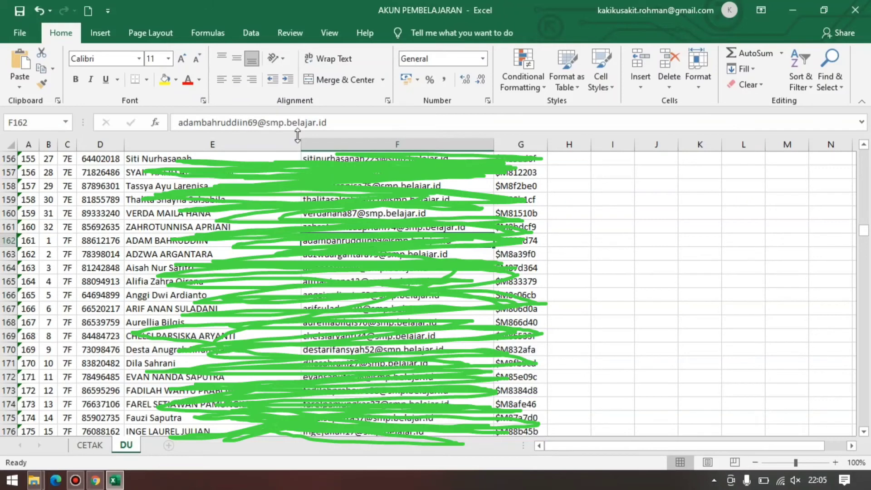
{"action": "left_click", "coordinate": [304, 119]}
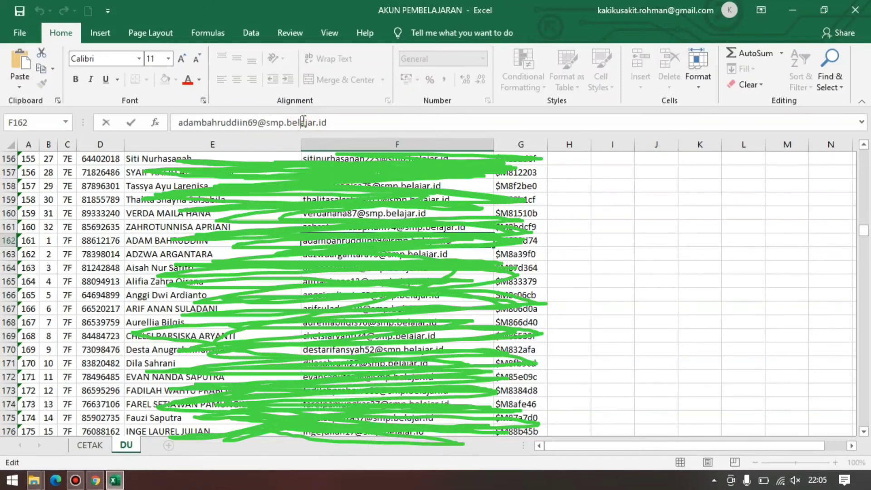
{"action": "key", "text": "ctrl+a"}
{"action": "right_click", "coordinate": [303, 121]}
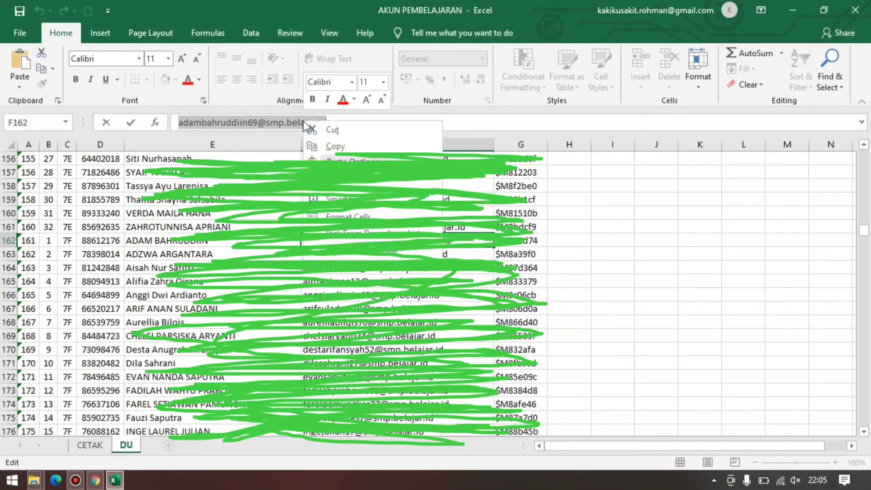
{"action": "left_click", "coordinate": [338, 147]}
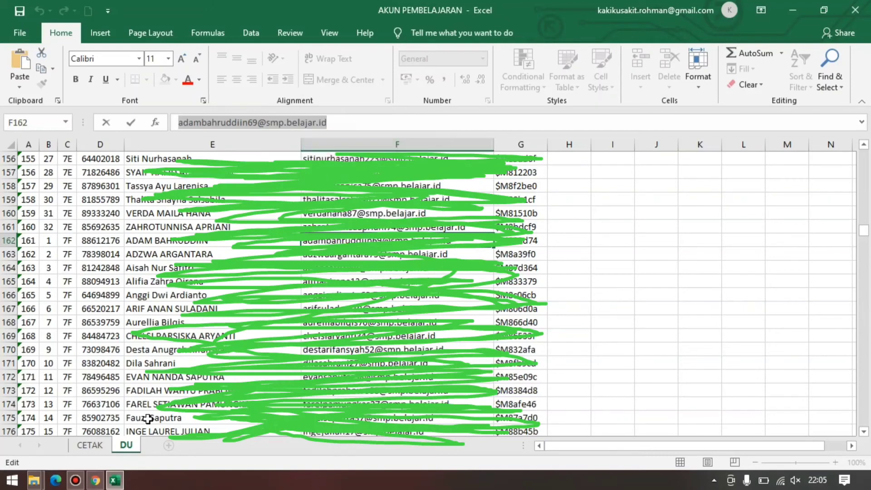
Switch back to Gmail in Chrome, enter the copied student e-mail as a new Kelas 7F Bahasa Inggris member, and send the invitation
{"action": "left_click", "coordinate": [95, 480]}
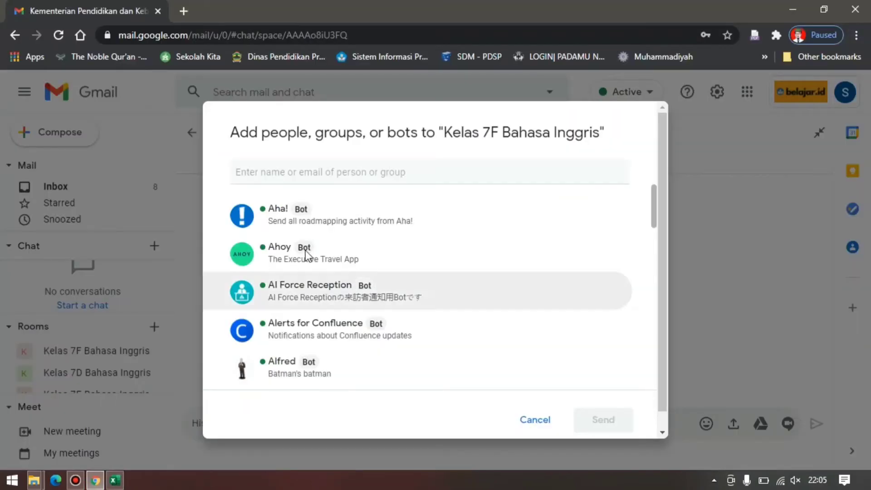
{"action": "left_click", "coordinate": [327, 174]}
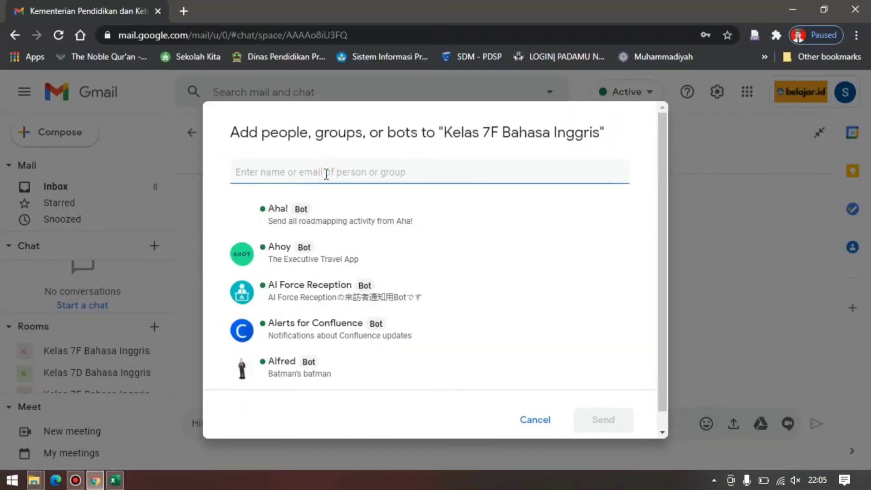
{"action": "right_click", "coordinate": [325, 174]}
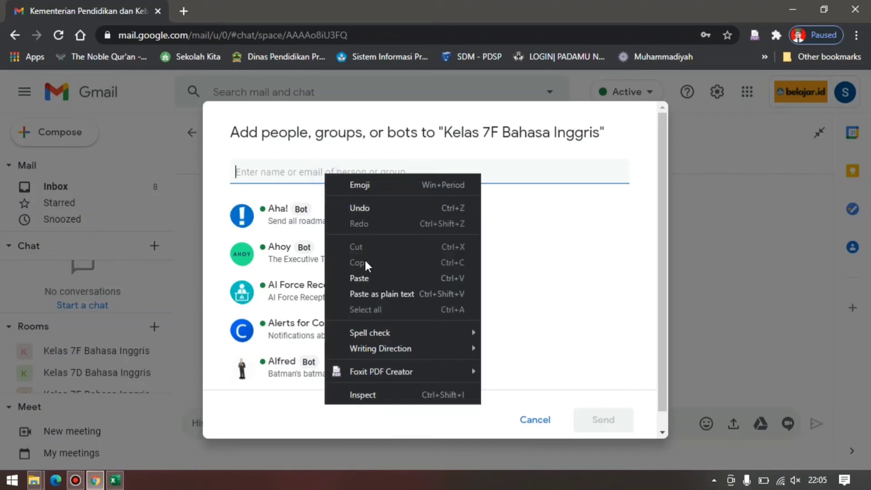
{"action": "left_click", "coordinate": [365, 275]}
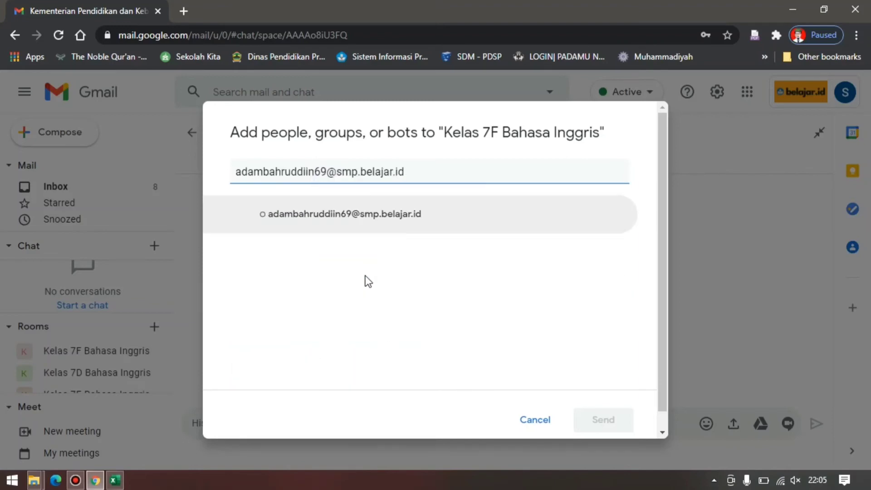
{"action": "left_click", "coordinate": [336, 216]}
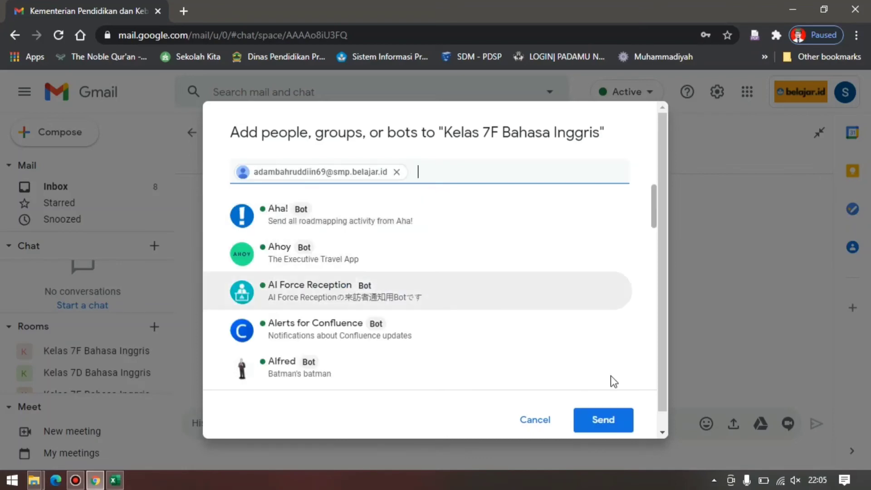
{"action": "left_click", "coordinate": [605, 420]}
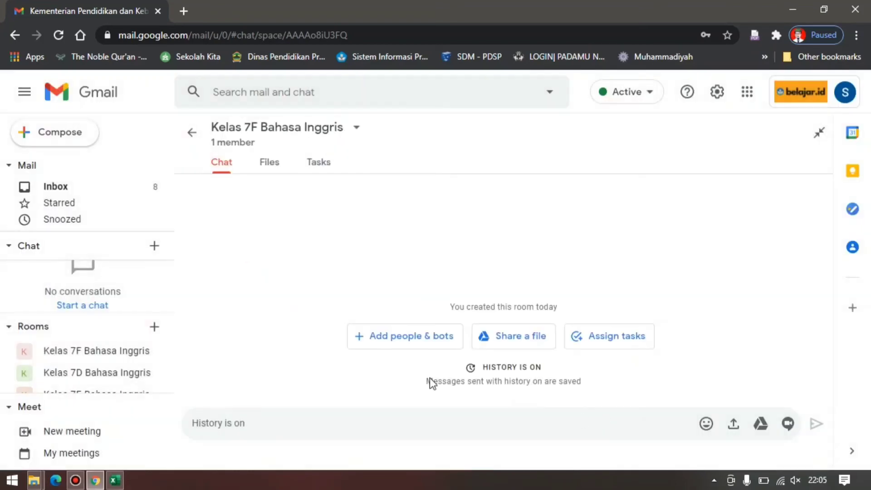
Check the updated member list of the Kelas 7F Bahasa Inggris room and close it
{"action": "left_click", "coordinate": [350, 137]}
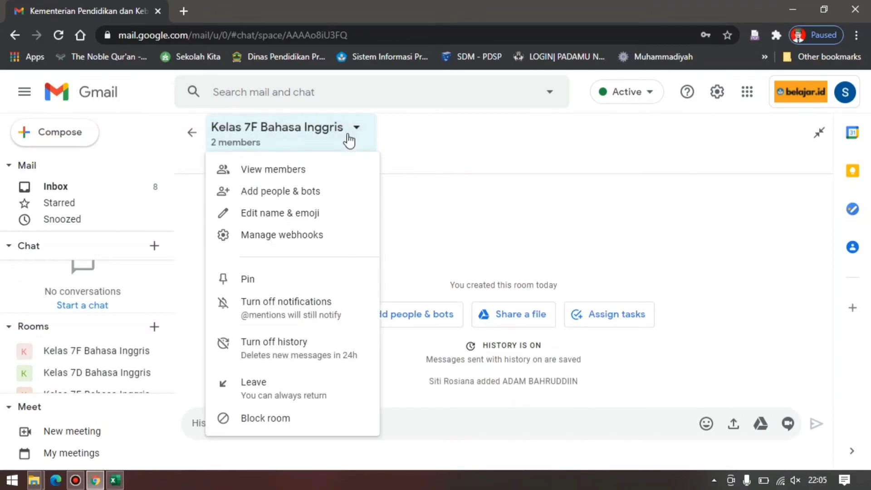
{"action": "left_click", "coordinate": [313, 172]}
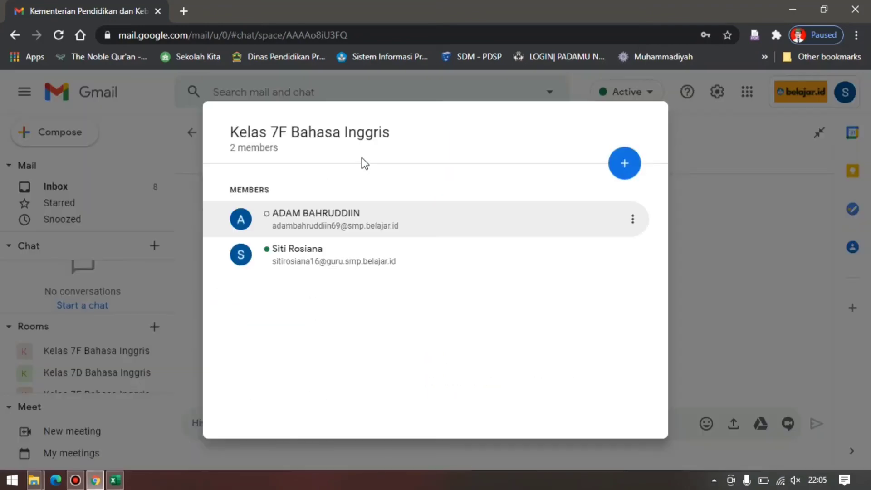
{"action": "left_click", "coordinate": [747, 157]}
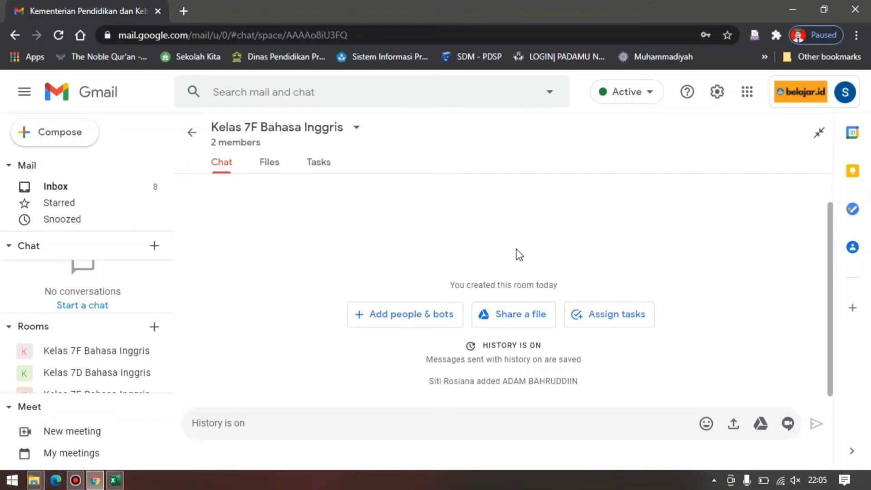
Open the Kelas 7D Bahasa Inggris room and start sharing a file uploaded from the device
{"action": "left_click", "coordinate": [93, 375]}
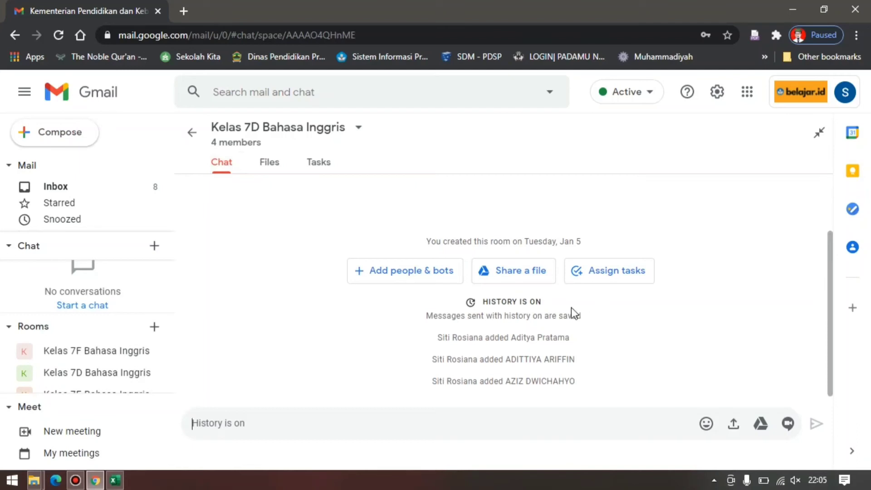
{"action": "left_click", "coordinate": [532, 272]}
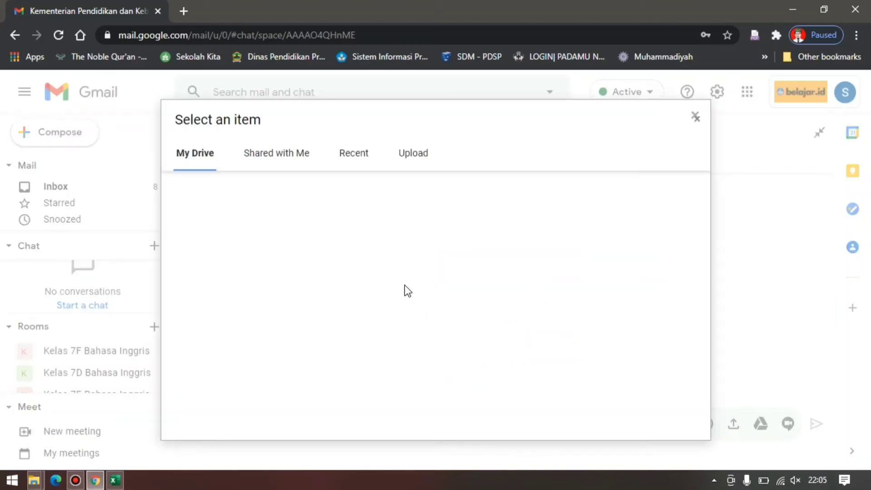
{"action": "left_click", "coordinate": [412, 154]}
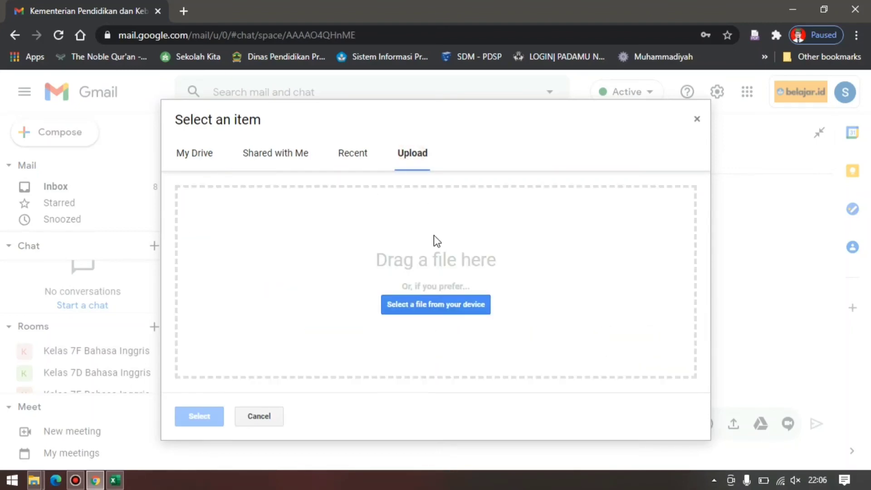
{"action": "left_click", "coordinate": [438, 308]}
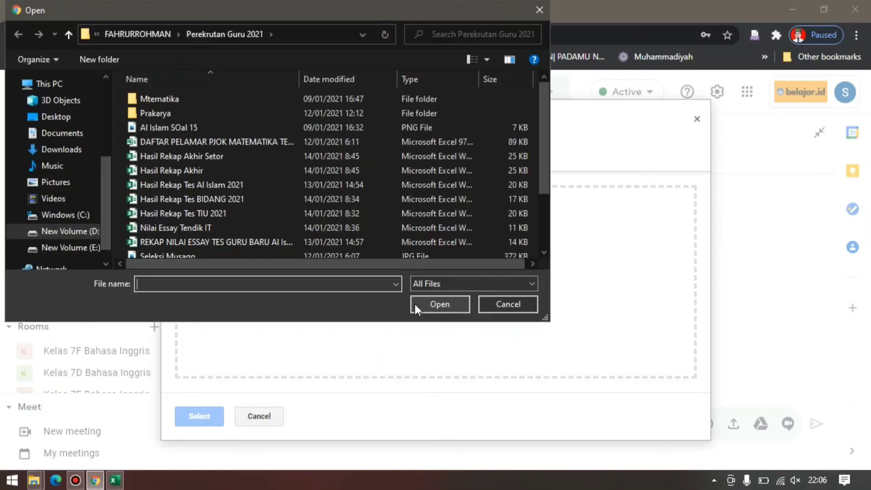
Attach the image M-2 KE-2 from the Materi dan Latihan B.Ingg Kls 7 Minggu Ke-2 folder inside Kelas 7 Covid 2021
{"action": "left_click", "coordinate": [137, 34]}
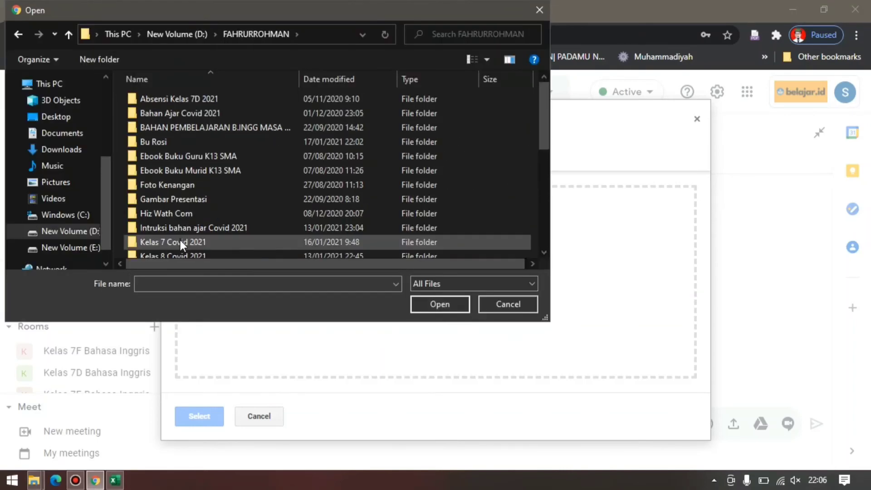
{"action": "double_click", "coordinate": [181, 241]}
{"action": "double_click", "coordinate": [200, 127]}
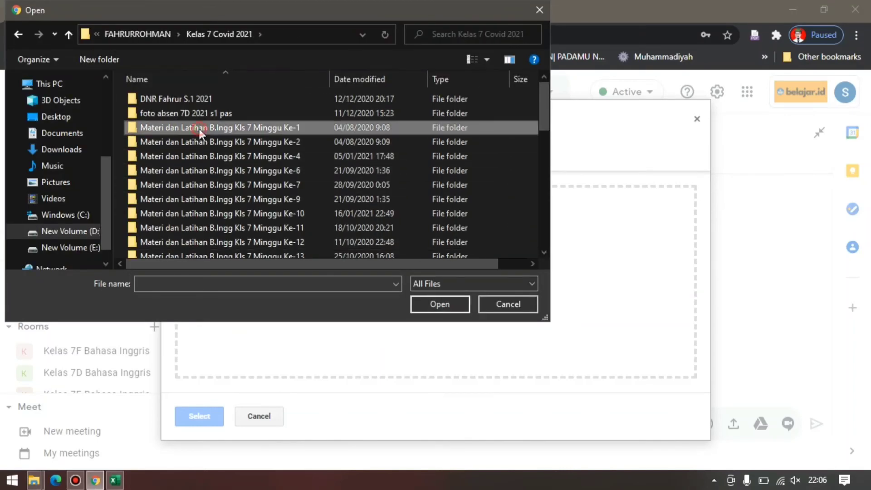
{"action": "left_click", "coordinate": [18, 36]}
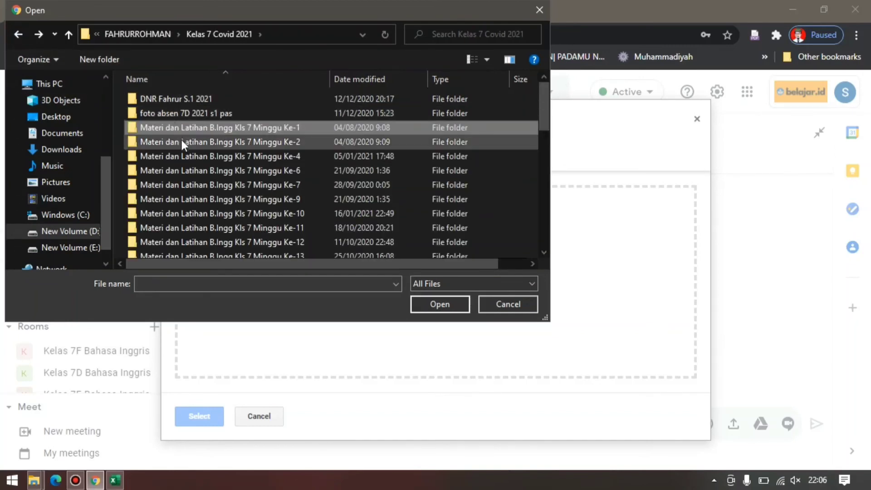
{"action": "left_click", "coordinate": [181, 142]}
{"action": "double_click", "coordinate": [182, 141]}
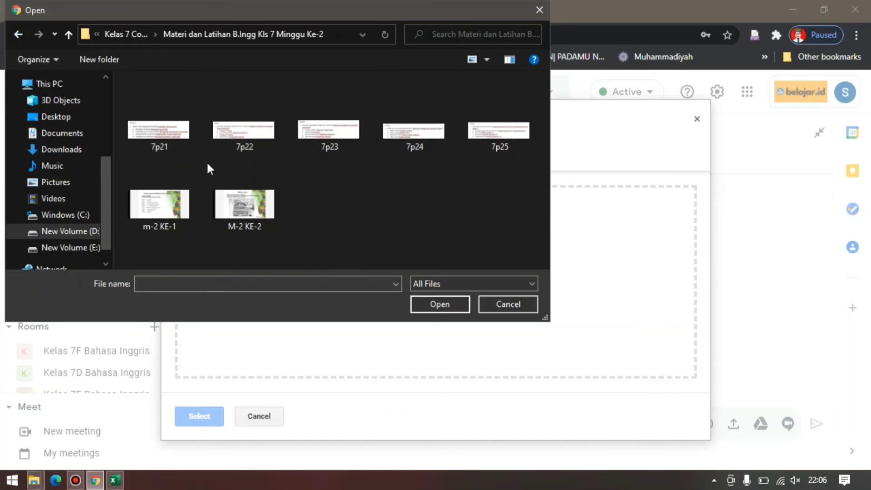
{"action": "left_click", "coordinate": [239, 197]}
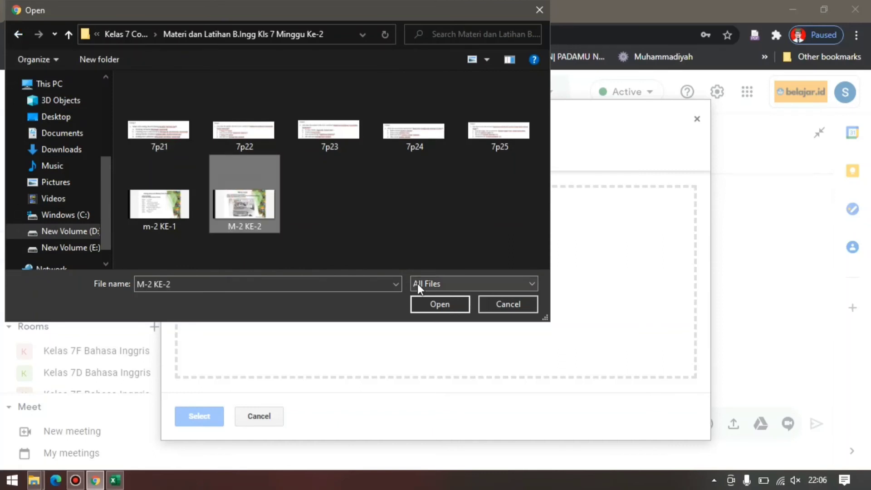
{"action": "left_click", "coordinate": [432, 304]}
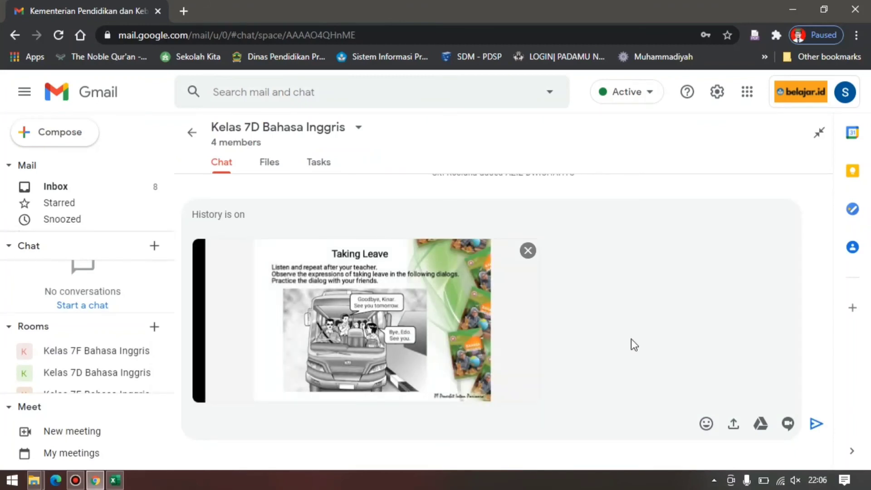
Send the attached image to the Kelas 7D room, sharing it with room members with Comment access, and view the posted message
{"action": "left_click", "coordinate": [817, 424]}
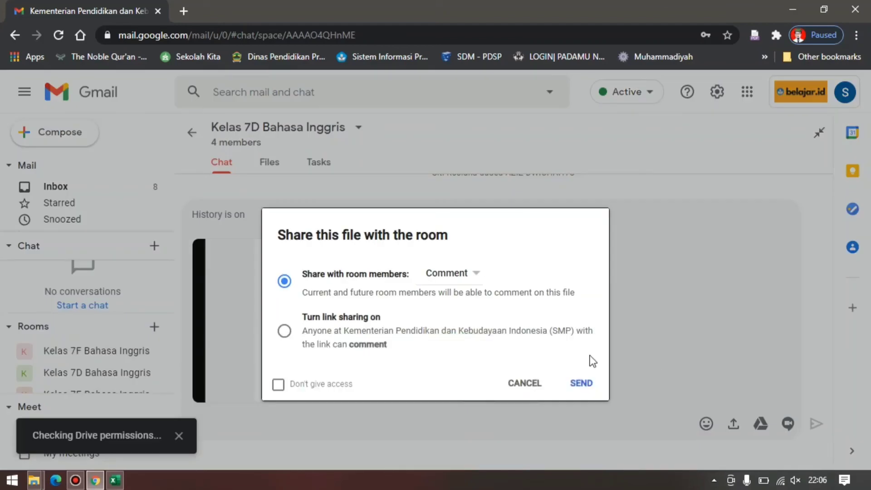
{"action": "left_click", "coordinate": [581, 383]}
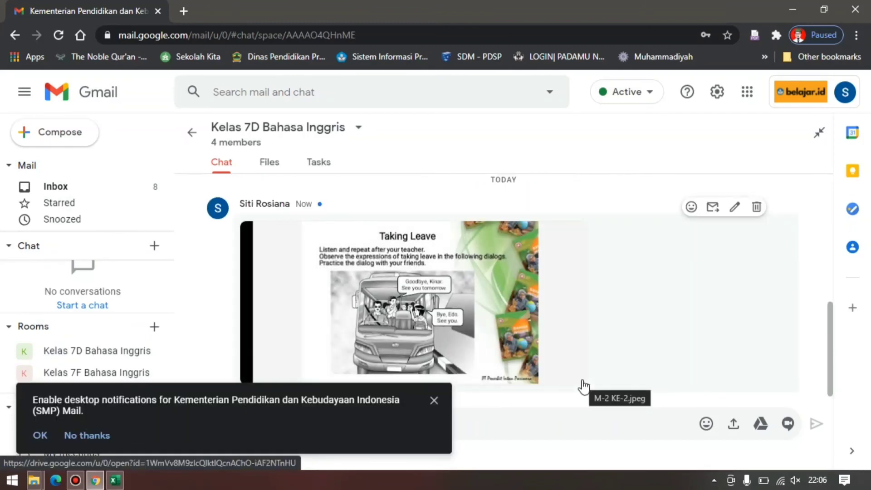
{"action": "mouse_move", "coordinate": [830, 320]}
{"action": "left_mouse_down"}
{"action": "mouse_move", "coordinate": [824, 252]}
{"action": "mouse_move", "coordinate": [827, 328]}
{"action": "left_mouse_up"}
Open the belajar.id Akun Pembelajaran site from Gmail, look back at the Gmail rooms, and return to the site
{"action": "left_click", "coordinate": [801, 91]}
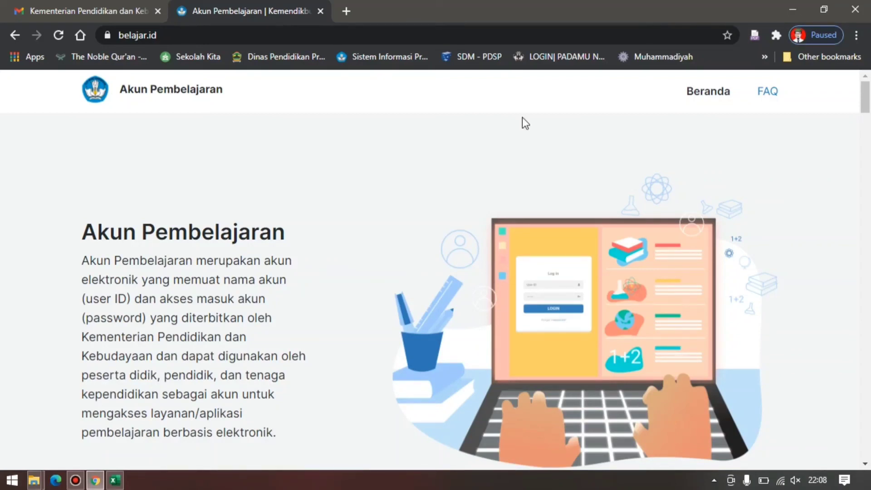
{"action": "left_click", "coordinate": [120, 10]}
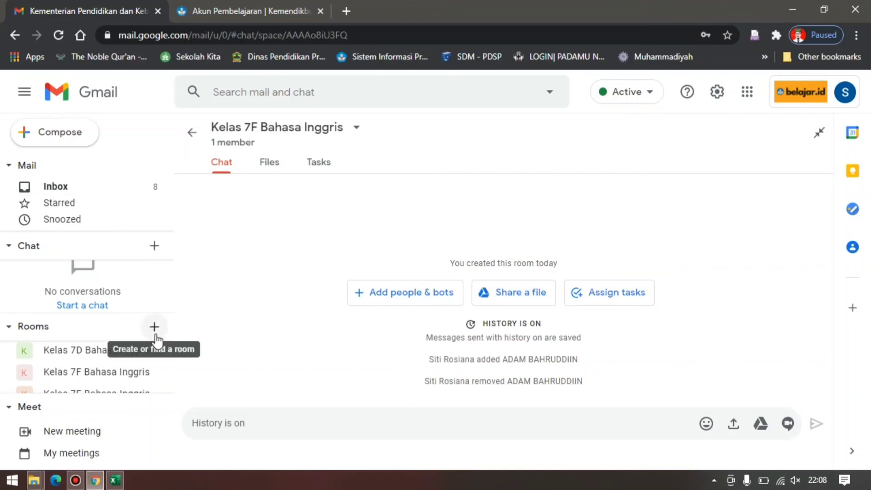
{"action": "left_click", "coordinate": [266, 9]}
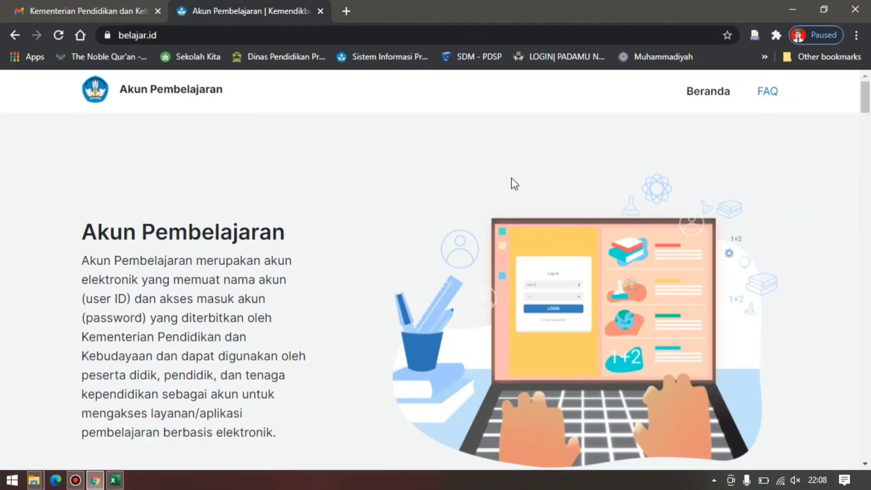